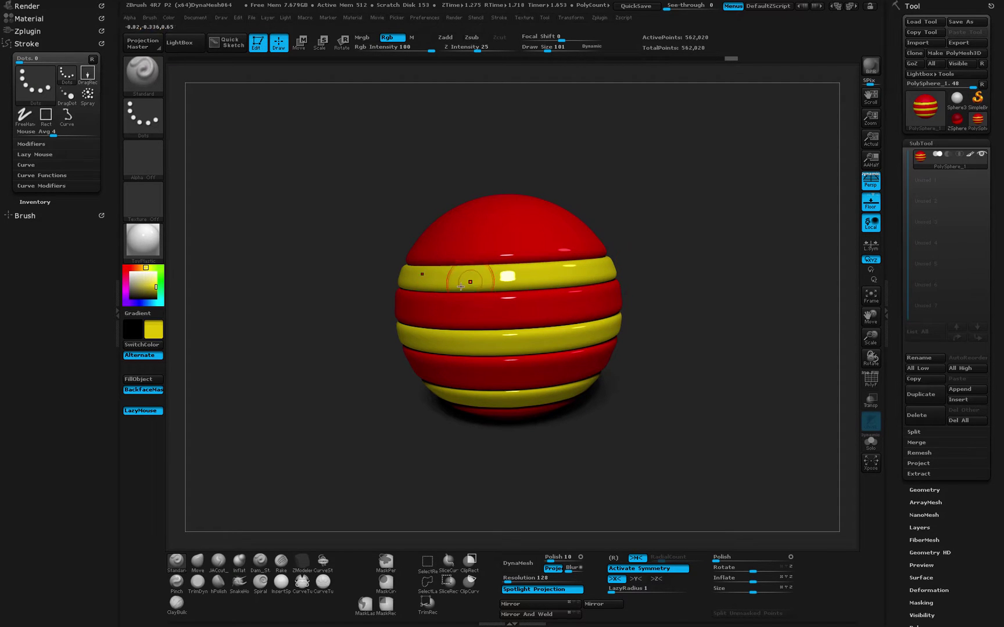
Roll the history back from the striped sphere to the plain yellow 11,027-point DynaMesh sphere
{"action": "left_click_drag", "start_coordinate": [784, 387], "coordinate": [757, 367]}
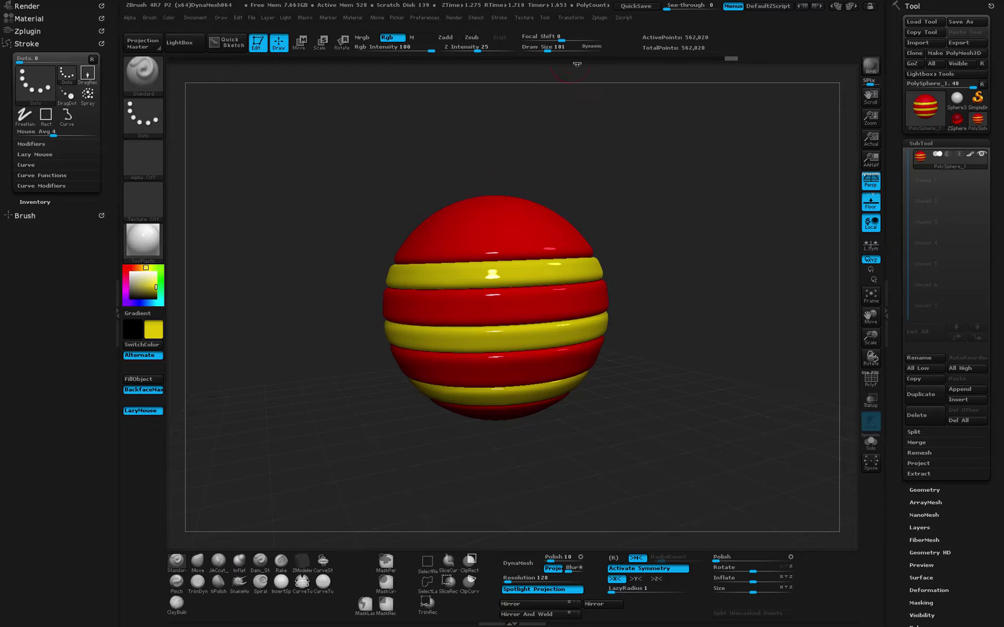
{"action": "mouse_move", "coordinate": [733, 62]}
{"action": "left_click_drag", "start_coordinate": [718, 60], "coordinate": [174, 69]}
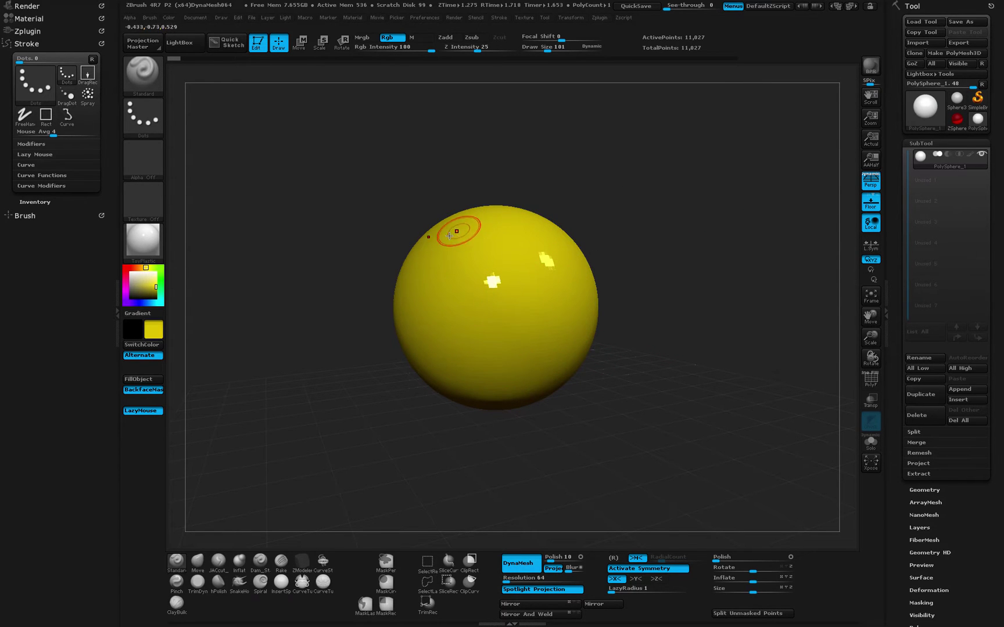
Switch off perspective so the yellow sphere shows orthographically, with the floor as a flat line
{"action": "left_click", "coordinate": [871, 380]}
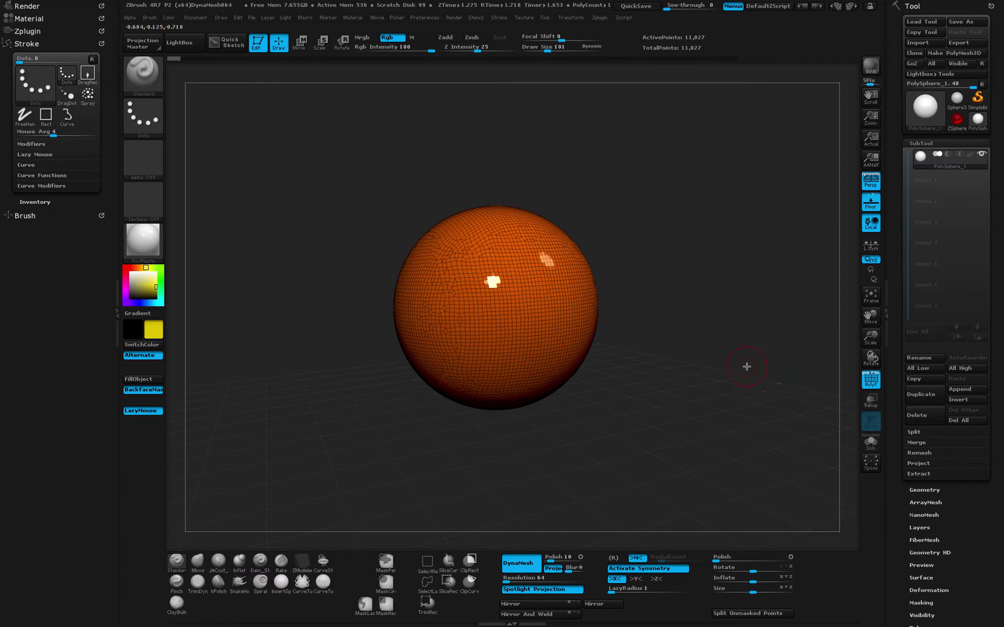
{"action": "mouse_move", "coordinate": [747, 367]}
{"action": "left_mouse_down"}
{"action": "mouse_move", "coordinate": [737, 351]}
{"action": "mouse_move", "coordinate": [738, 362]}
{"action": "mouse_move", "coordinate": [792, 331]}
{"action": "left_mouse_up"}
{"action": "left_click", "coordinate": [870, 380]}
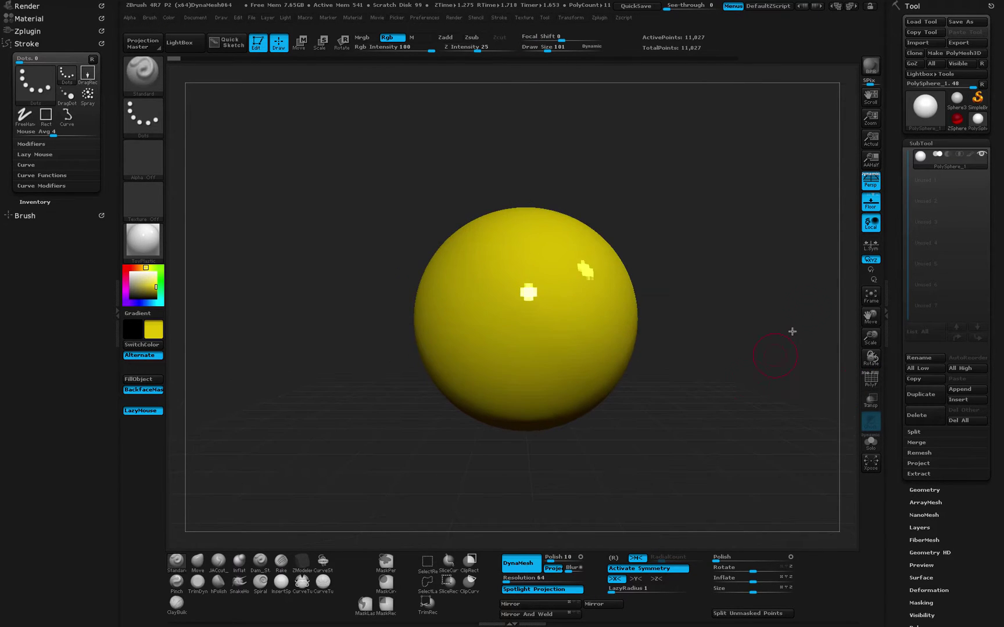
{"action": "left_click", "coordinate": [870, 181]}
{"action": "mouse_move", "coordinate": [726, 388]}
{"action": "left_mouse_down"}
{"action": "mouse_move", "coordinate": [697, 376]}
{"action": "mouse_move", "coordinate": [715, 384]}
{"action": "mouse_move", "coordinate": [714, 371]}
{"action": "left_mouse_up"}
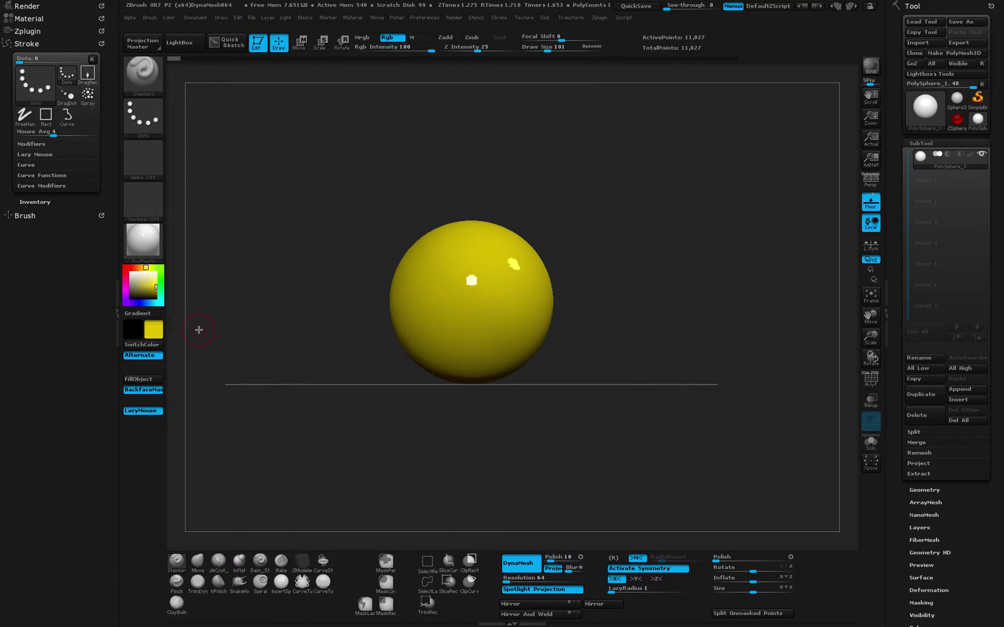
Pick orange-red (R221 G55 B0) and fill the whole sphere with it
{"action": "left_click", "coordinate": [131, 267]}
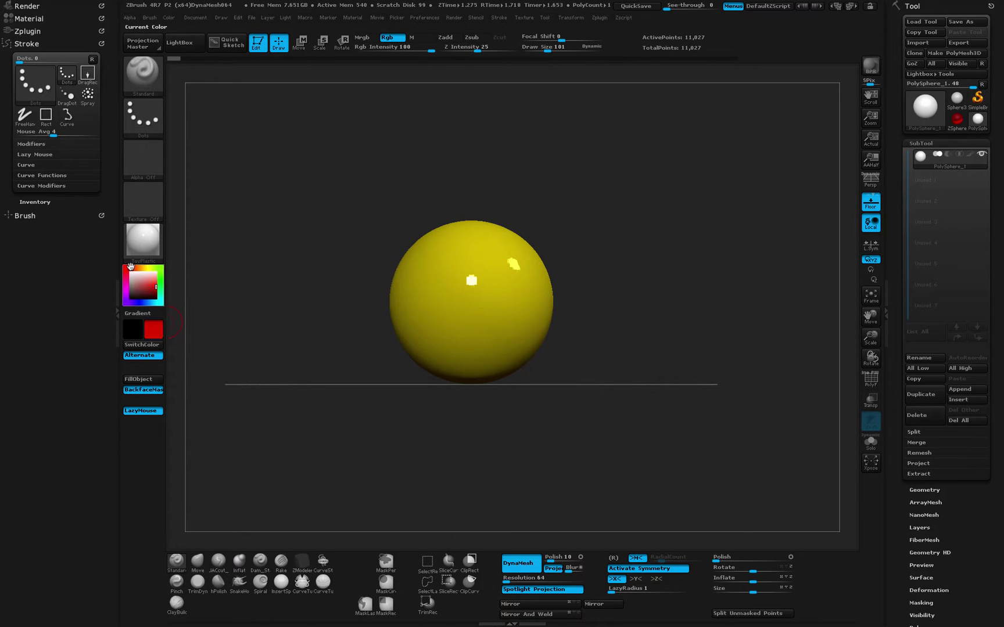
{"action": "left_click", "coordinate": [134, 265]}
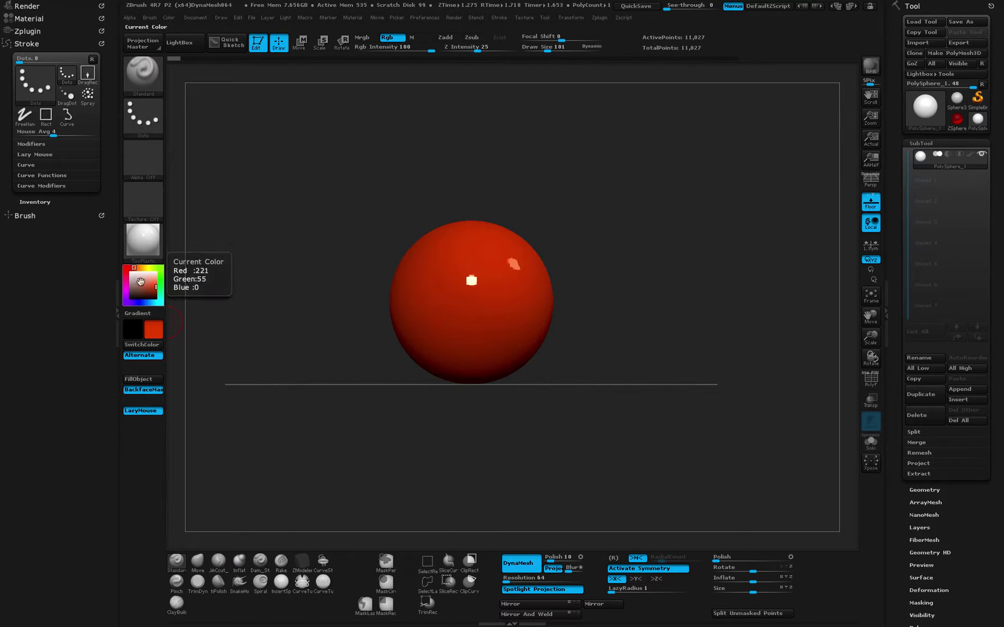
{"action": "left_click", "coordinate": [149, 378]}
Set SliceRect as the selection brush and display the red sphere's polygon wireframe
{"action": "left_click_drag", "start_coordinate": [733, 300], "coordinate": [731, 325], "text": "alt"}
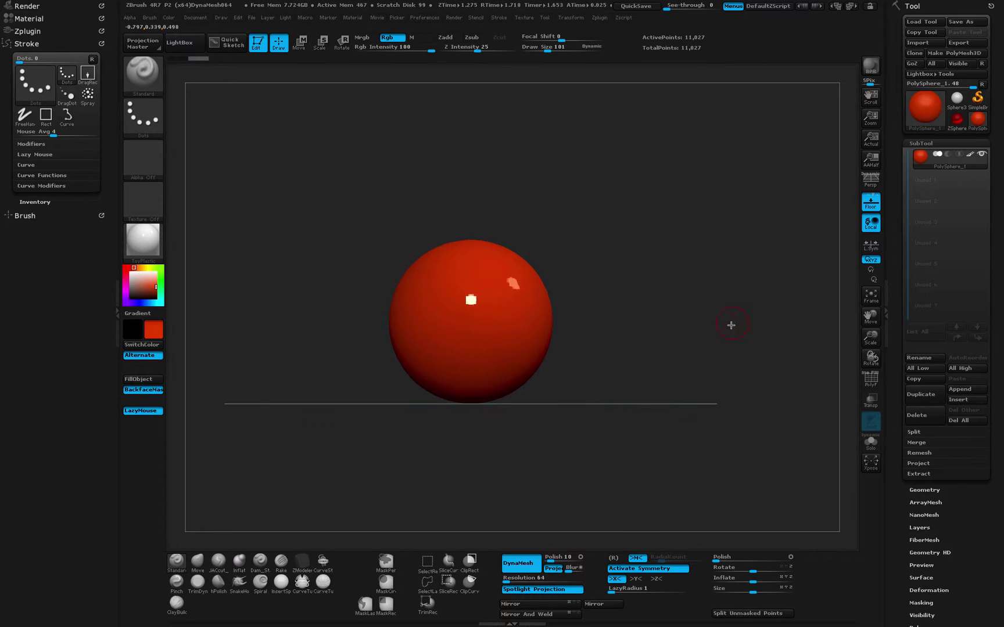
{"action": "left_click", "coordinate": [447, 581]}
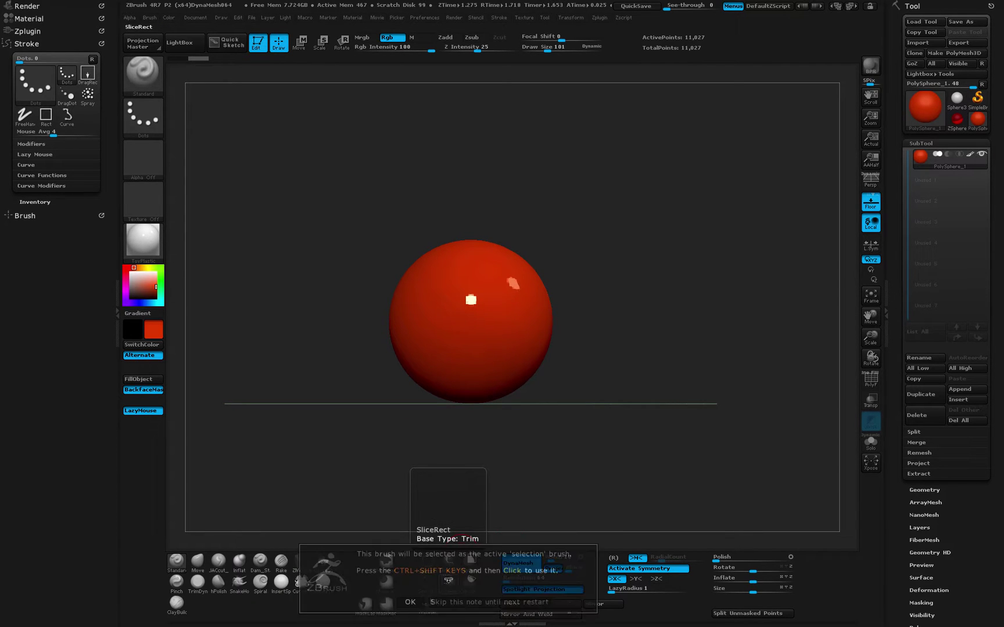
{"action": "left_click", "coordinate": [409, 602]}
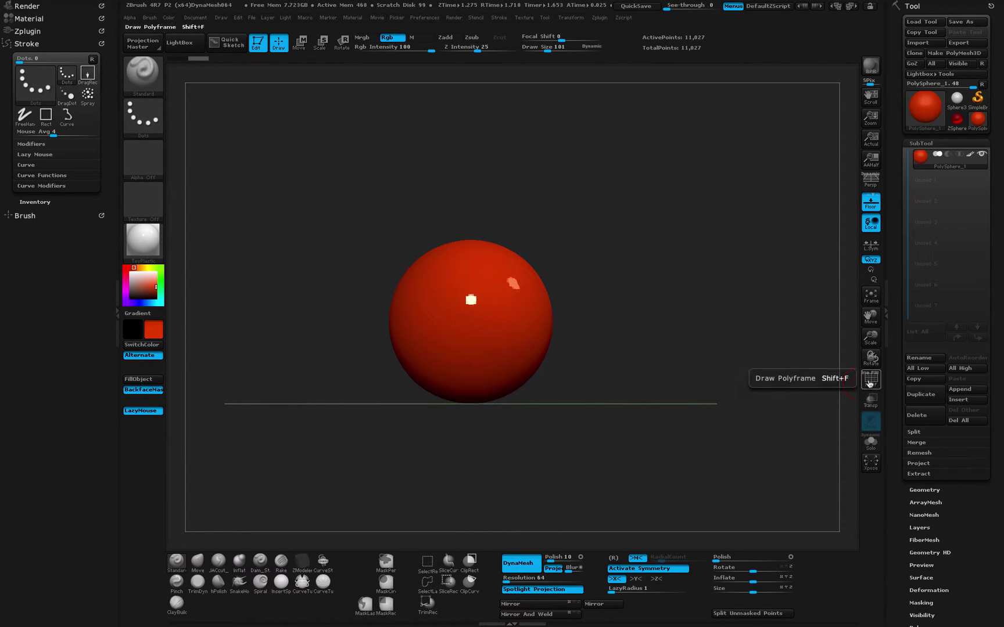
{"action": "left_click", "coordinate": [870, 380]}
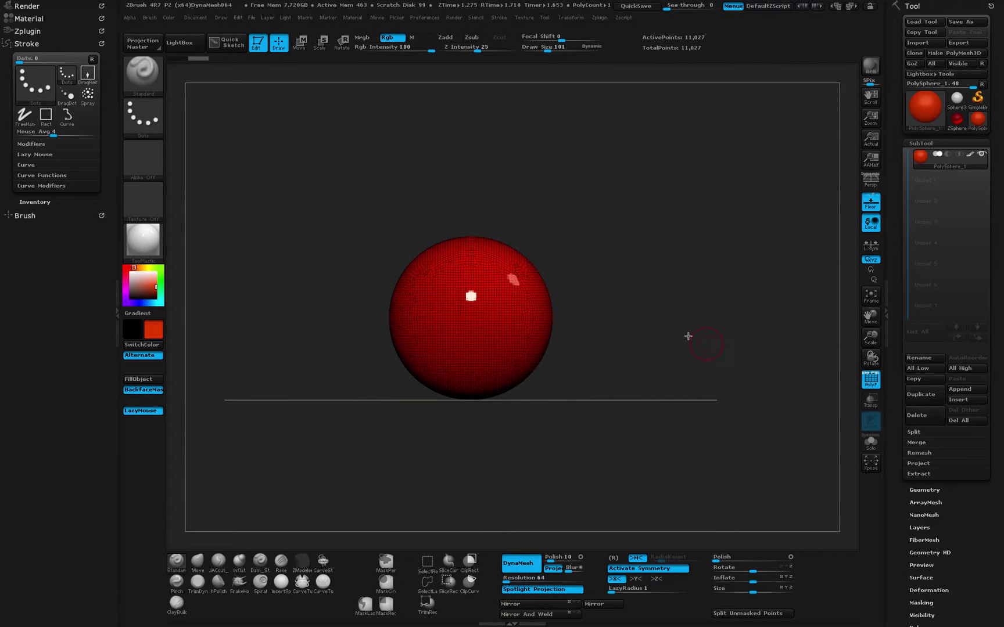
Slice a magenta band across the sphere's upper part and an olive band through its middle
{"action": "key", "text": "ctrl"}
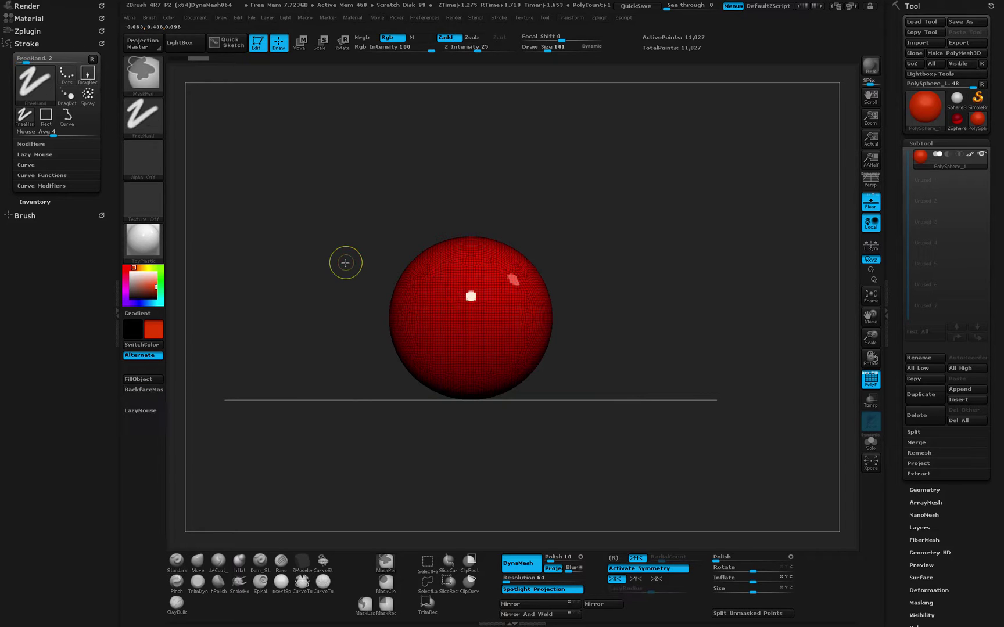
{"action": "key", "text": "ctrl+shift"}
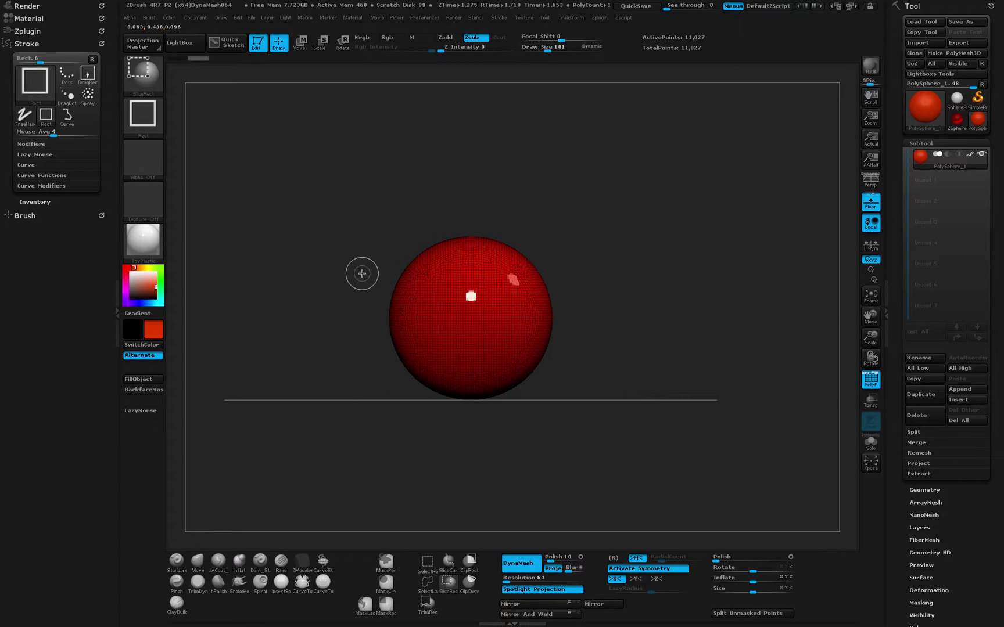
{"action": "left_click_drag", "start_coordinate": [356, 274], "coordinate": [584, 293], "text": "ctrl+shift"}
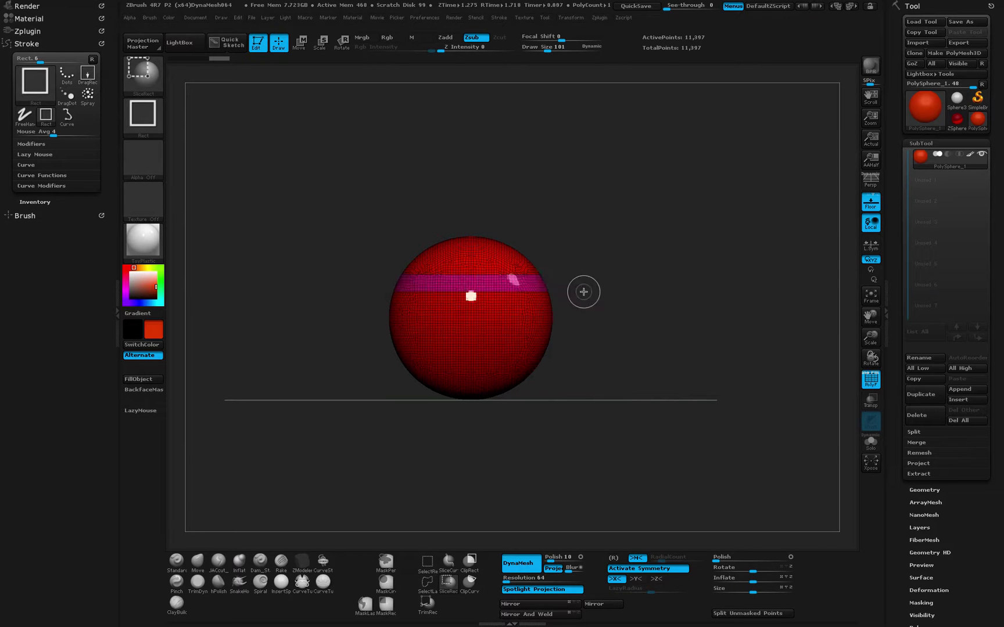
{"action": "left_click_drag", "start_coordinate": [364, 317], "coordinate": [581, 335], "text": "ctrl+shift"}
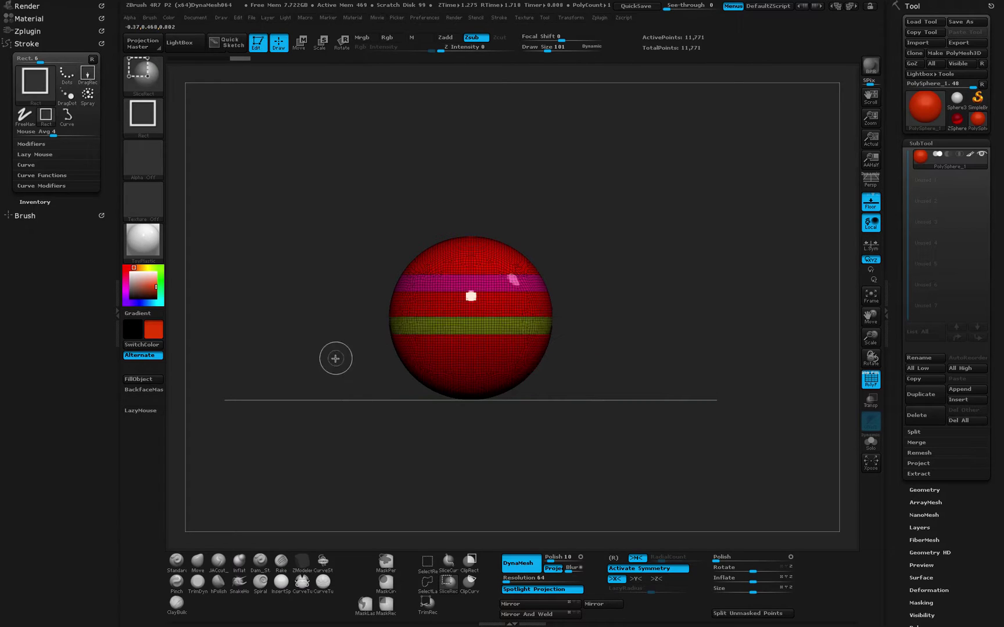
Undo an extra bottom slice and redo it as a grey band, reaching 12,112 points
{"action": "left_click_drag", "start_coordinate": [344, 364], "coordinate": [604, 381], "text": "ctrl+shift"}
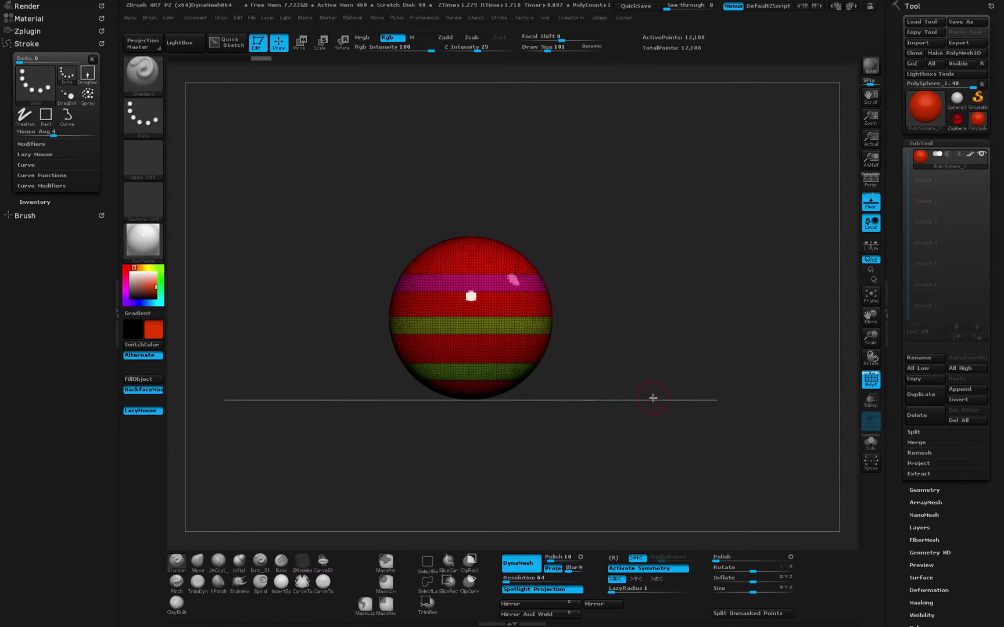
{"action": "key", "text": "ctrl+z"}
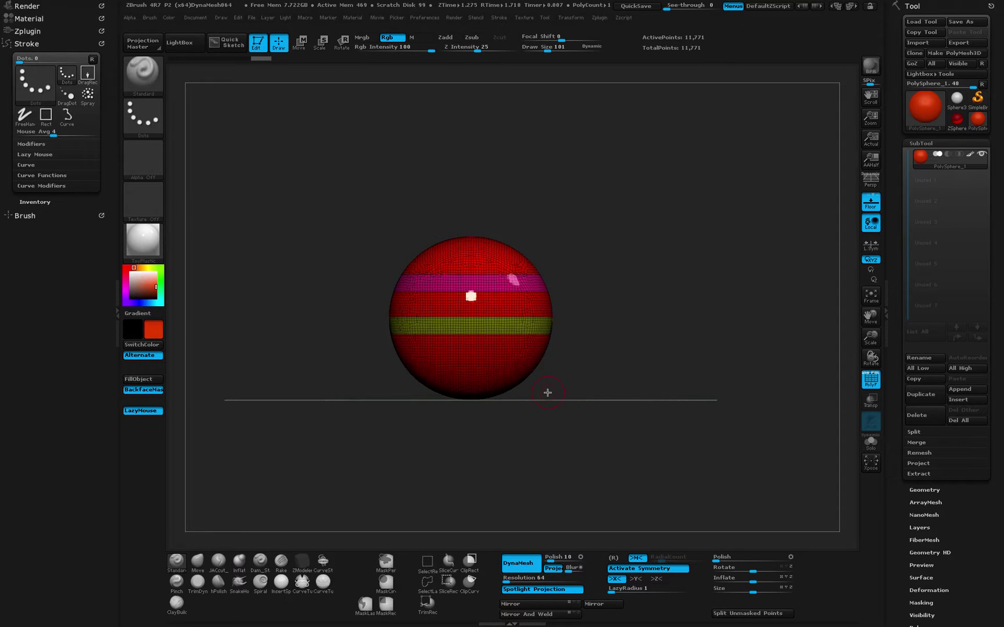
{"action": "left_click_drag", "start_coordinate": [383, 366], "coordinate": [593, 379], "text": "ctrl+shift"}
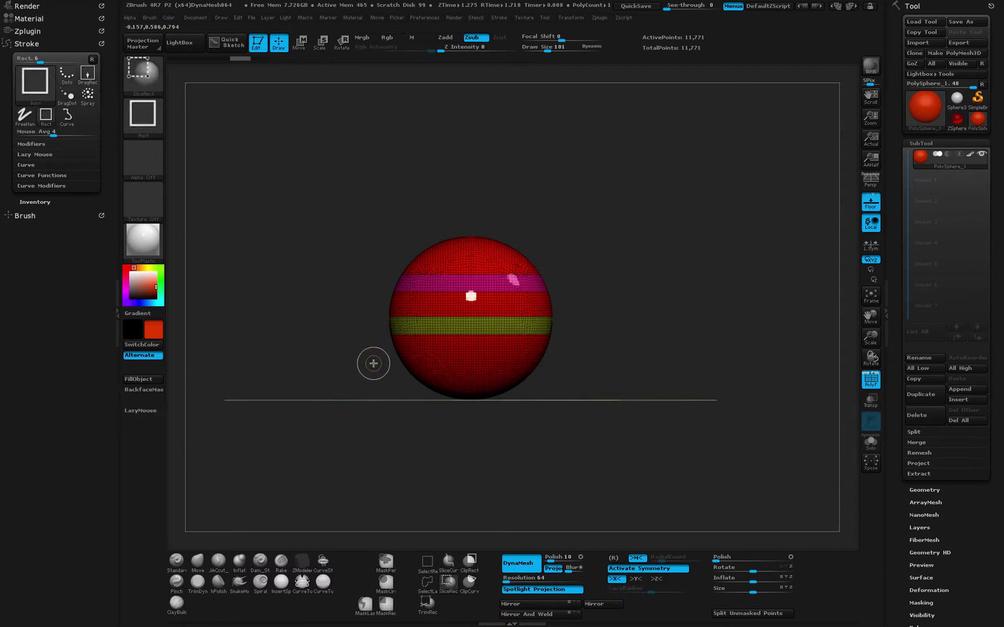
{"action": "mouse_move", "coordinate": [373, 364]}
{"action": "left_mouse_down", "text": "ctrl+shift"}
{"action": "mouse_move", "coordinate": [652, 381]}
{"action": "mouse_move", "coordinate": [636, 380]}
{"action": "left_mouse_up", "text": "ctrl+shift"}
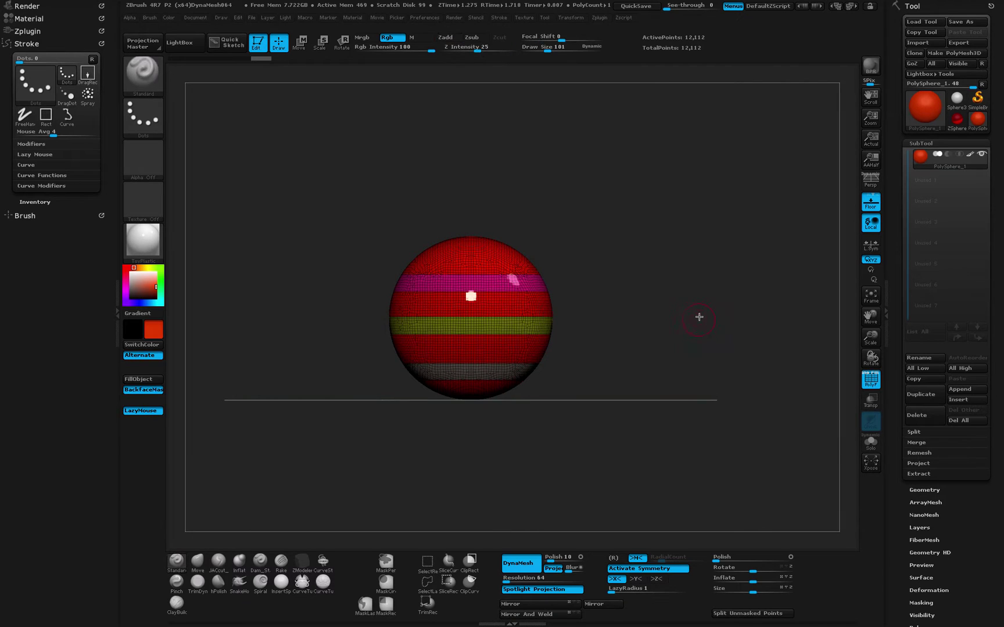
{"action": "left_click_drag", "start_coordinate": [699, 316], "coordinate": [770, 313]}
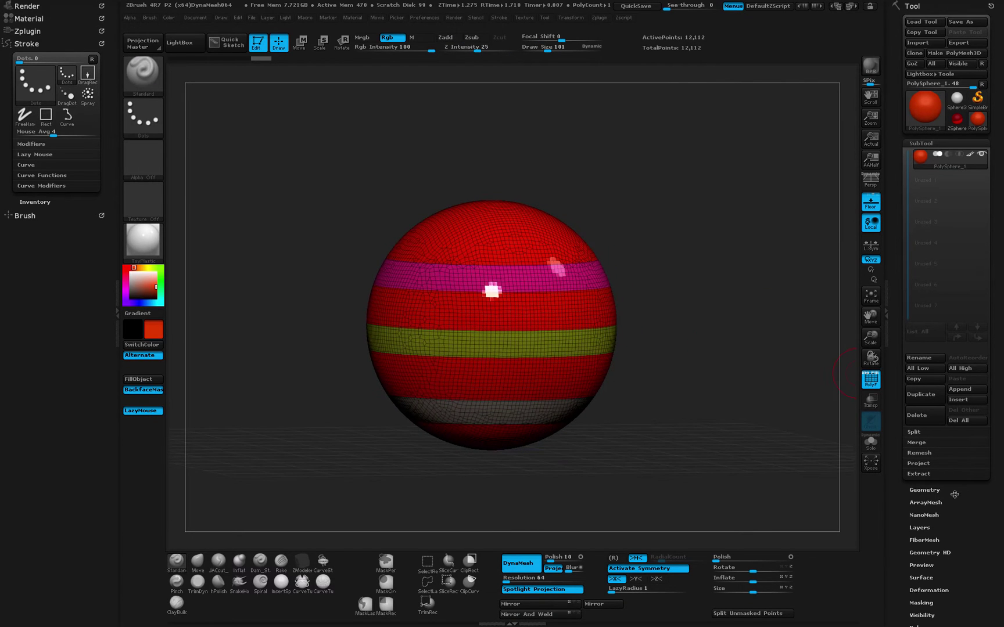
Expand Geometry's EdgeLoop options and check the Panel Loops thickness of 0.1
{"action": "left_click", "coordinate": [921, 489]}
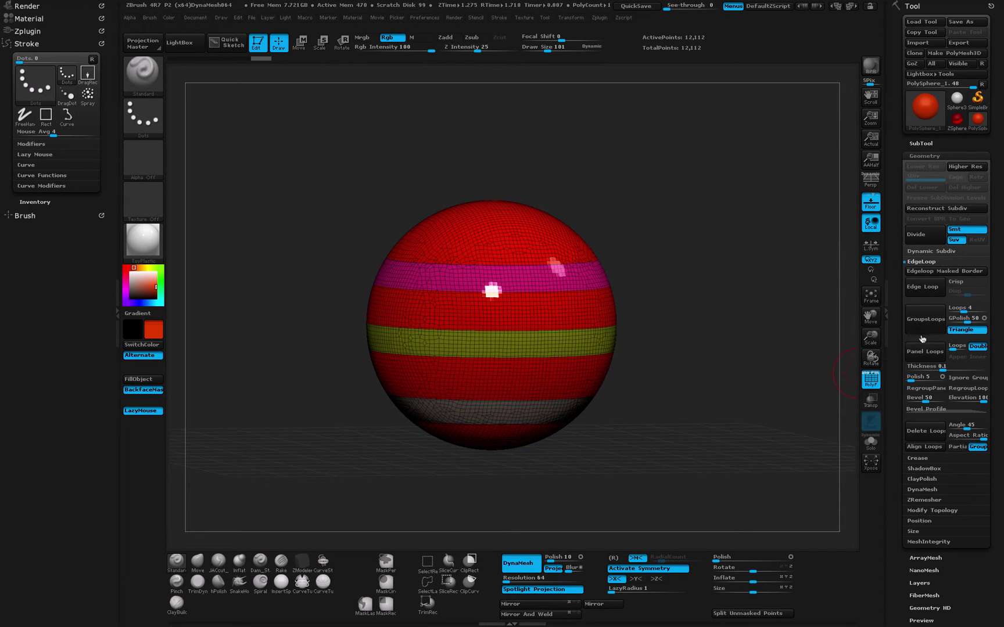
{"action": "left_click", "coordinate": [922, 262]}
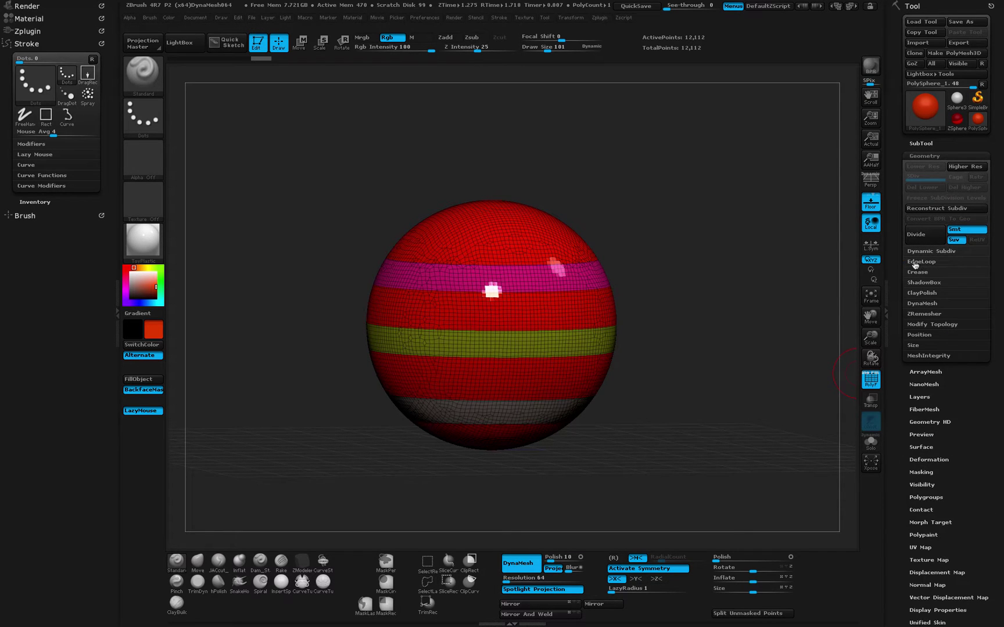
{"action": "left_click", "coordinate": [921, 262]}
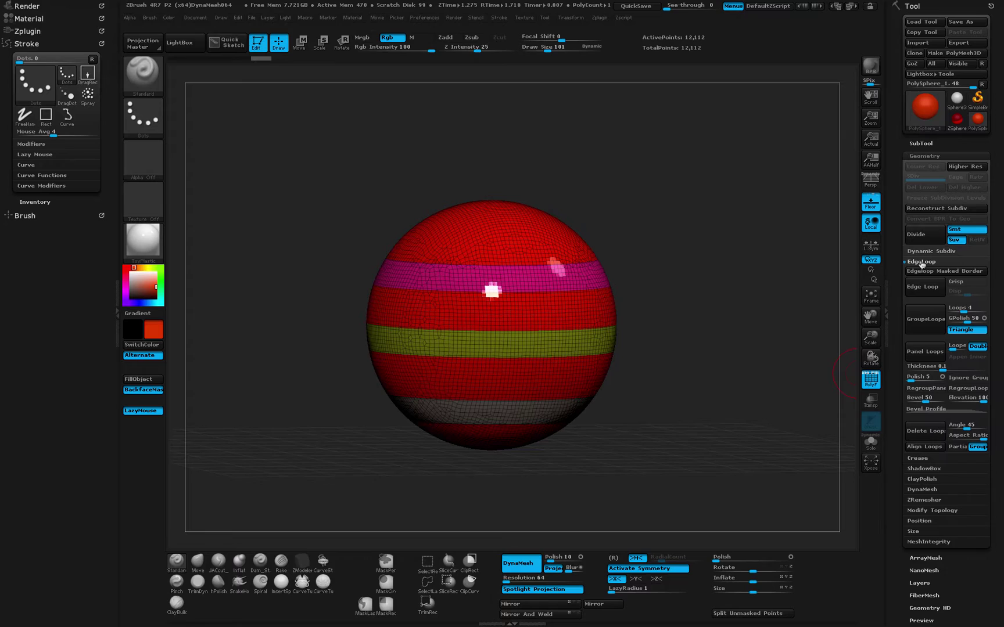
{"action": "left_click", "coordinate": [933, 367]}
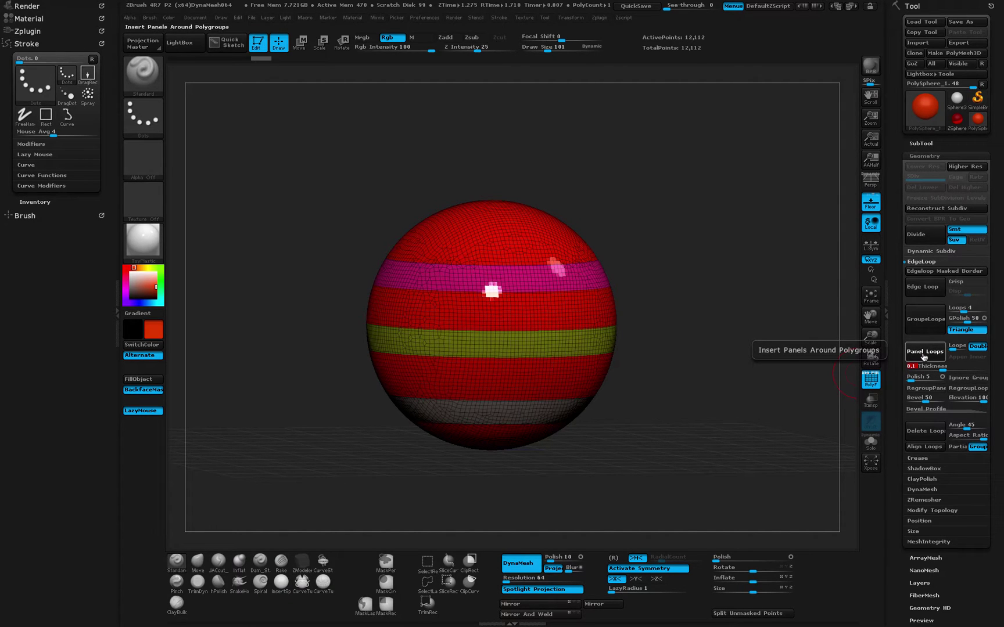
Apply Panel Loops along the band edges, giving 35,374 points shown in solid red
{"action": "left_click", "coordinate": [923, 356]}
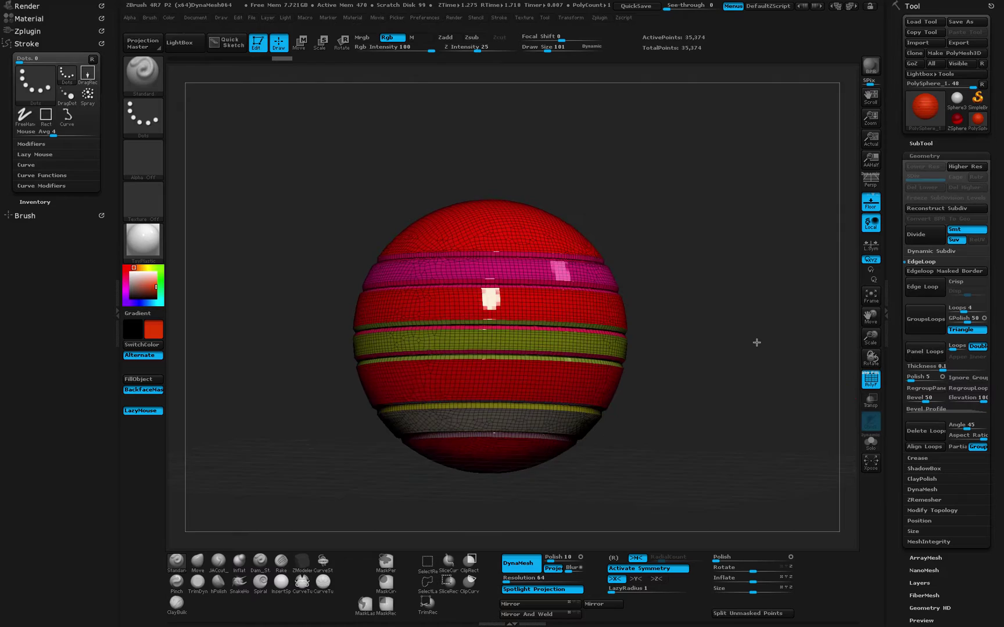
{"action": "mouse_move", "coordinate": [756, 343]}
{"action": "left_mouse_down"}
{"action": "mouse_move", "coordinate": [758, 324]}
{"action": "mouse_move", "coordinate": [822, 366]}
{"action": "left_mouse_up"}
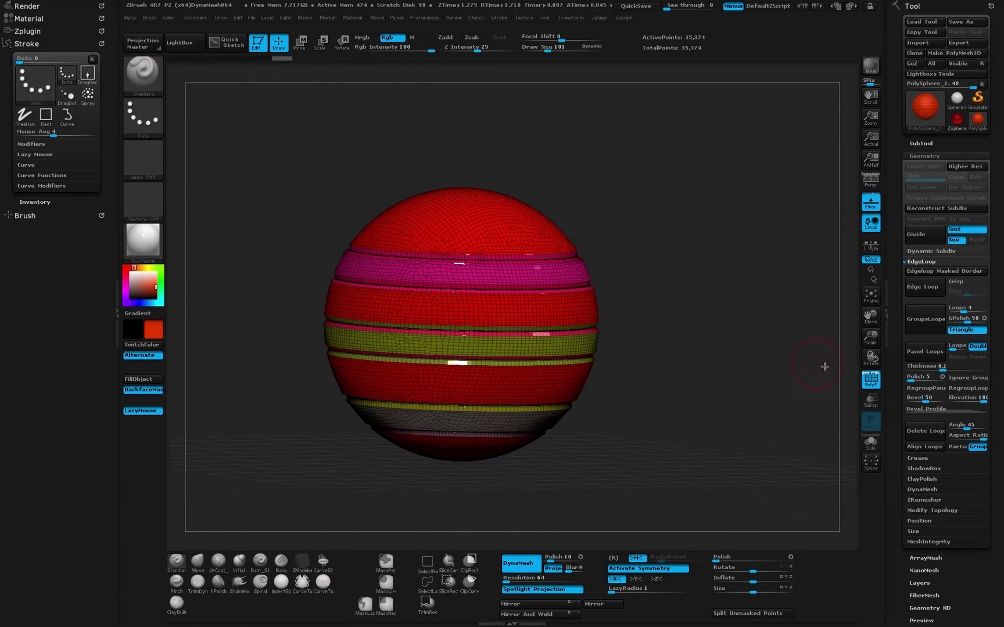
{"action": "left_click", "coordinate": [870, 380]}
{"action": "left_click_drag", "start_coordinate": [750, 372], "coordinate": [746, 337]}
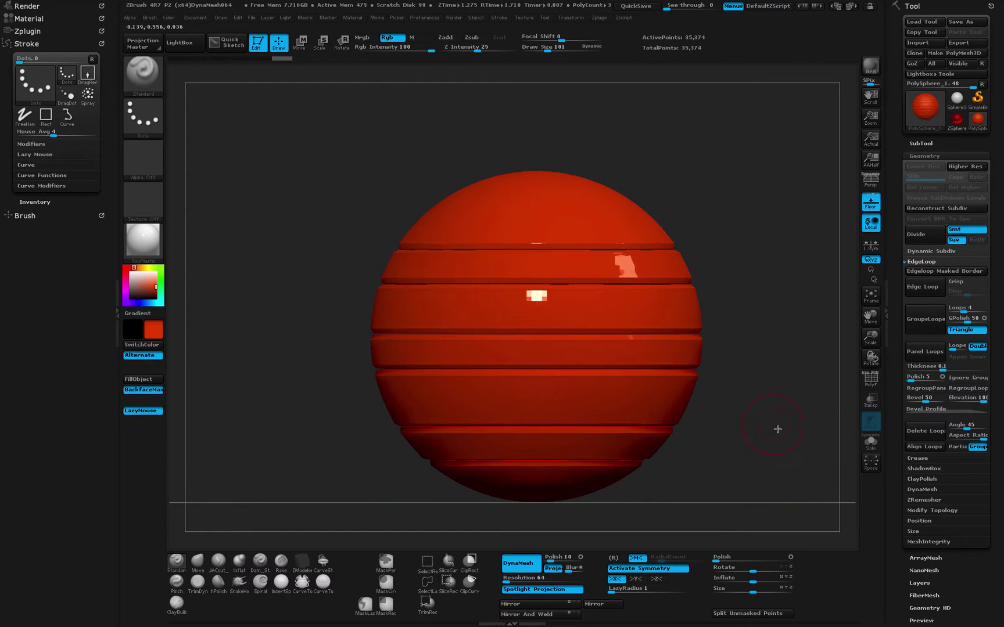
Turn off DynaMesh remeshing for the paneled sphere
{"action": "left_click_drag", "start_coordinate": [777, 429], "coordinate": [753, 343], "text": "alt"}
{"action": "left_click_drag", "start_coordinate": [758, 384], "coordinate": [757, 381]}
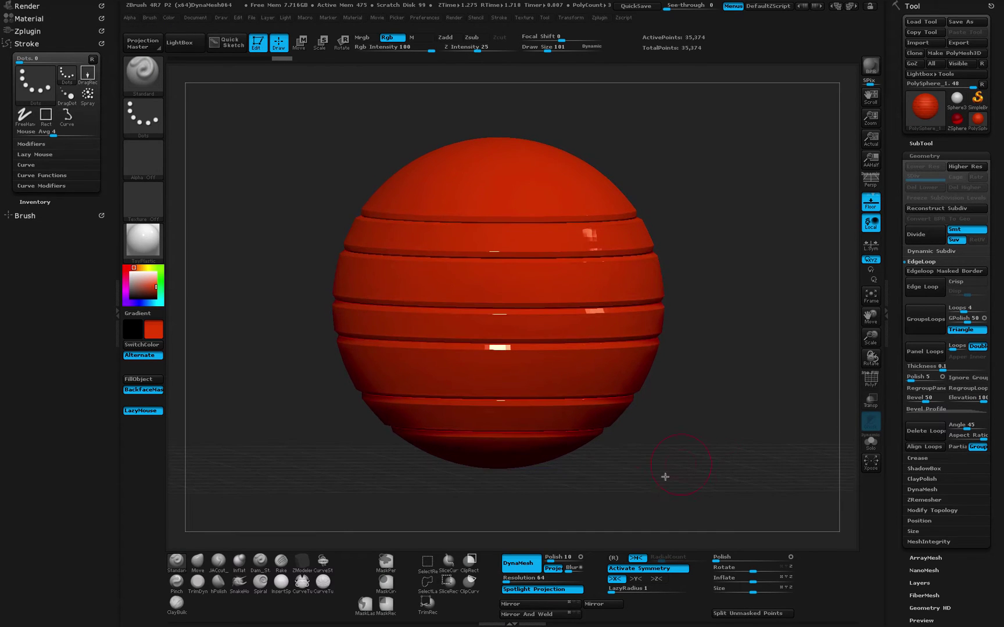
{"action": "left_click", "coordinate": [517, 567]}
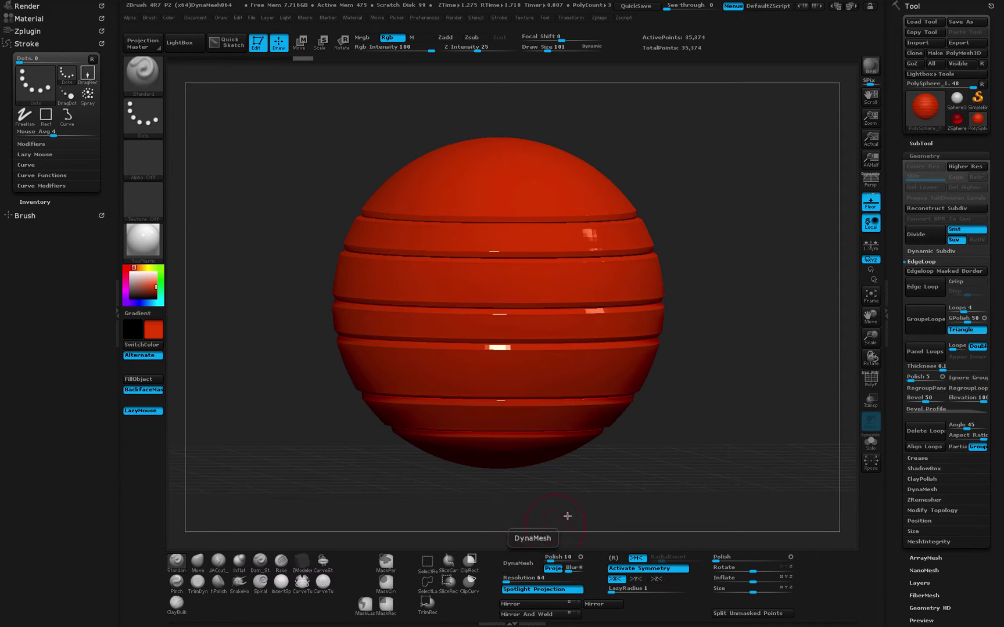
Hide the polyframe so the bevelled red panel stripes show smoothly shaded
{"action": "left_click_drag", "start_coordinate": [683, 475], "coordinate": [685, 470], "text": "shift"}
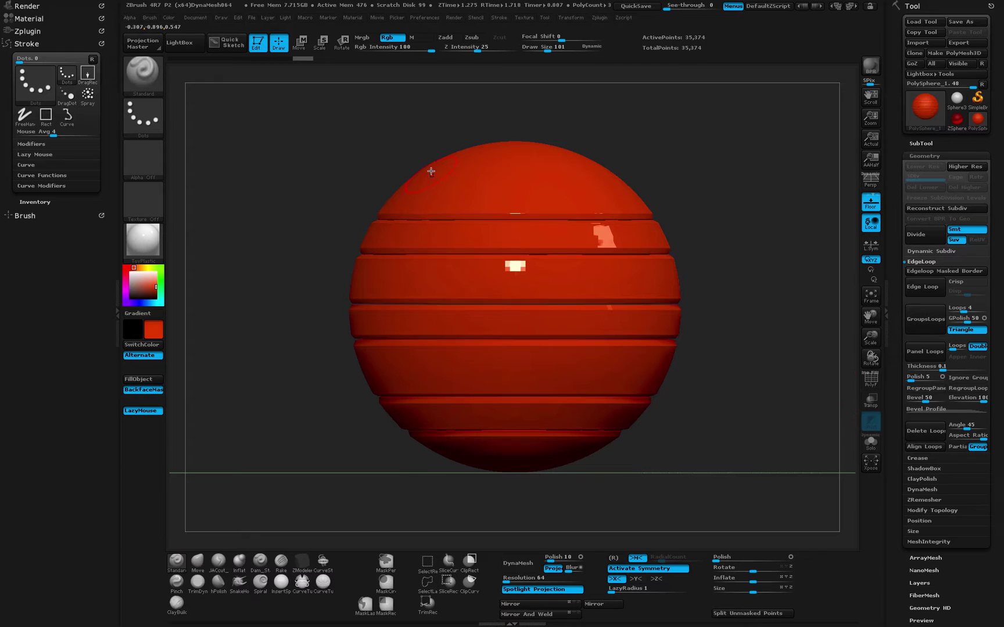
{"action": "left_click", "coordinate": [871, 378]}
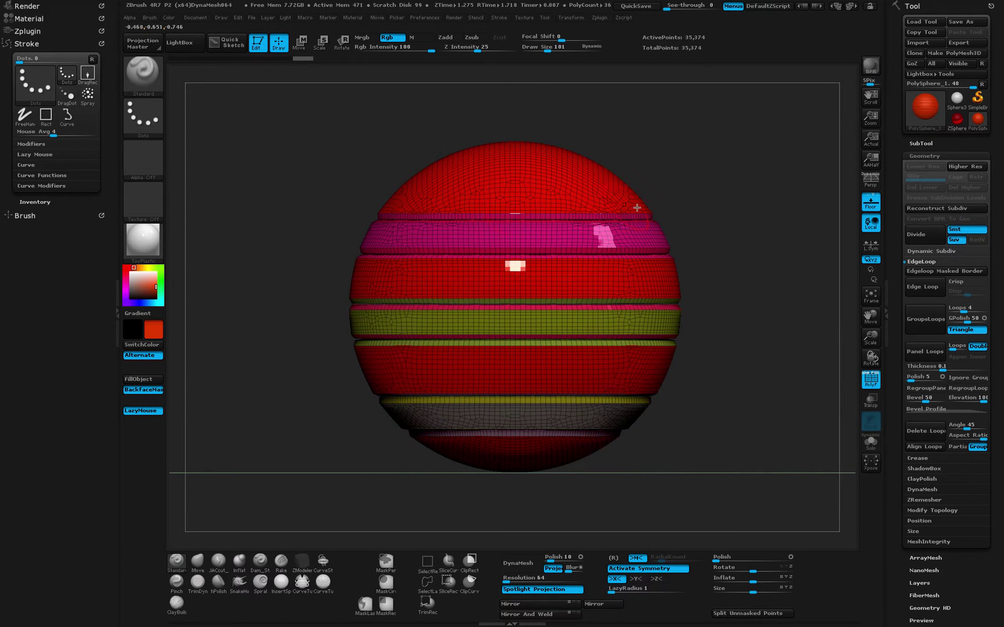
{"action": "left_click", "coordinate": [871, 378]}
{"action": "left_click_drag", "start_coordinate": [785, 395], "coordinate": [793, 388]}
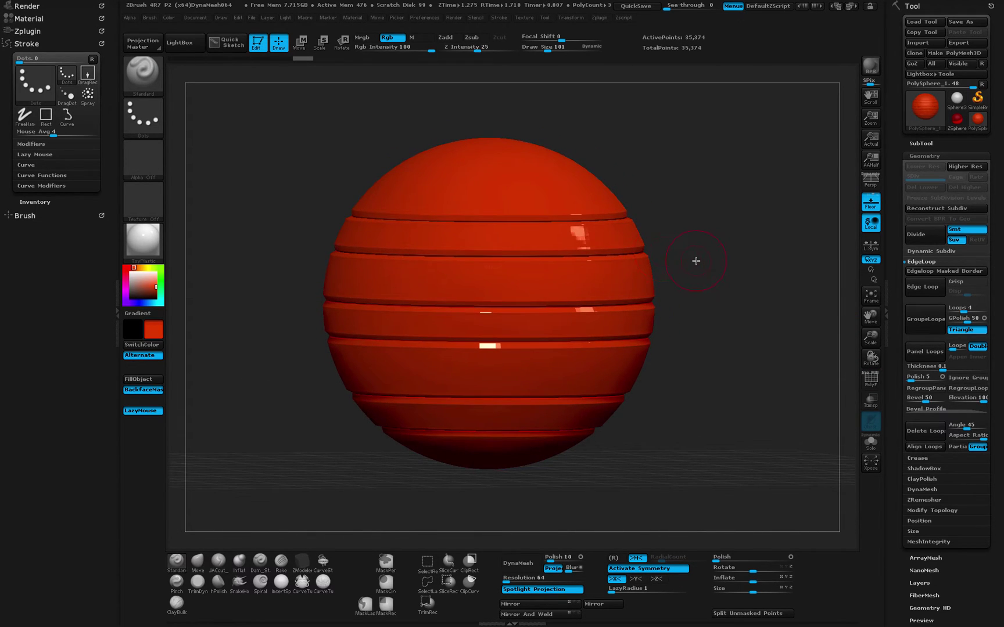
Isolate the upper band, fill it yellow-orange, and show the whole sphere again
{"action": "left_click", "coordinate": [393, 233], "text": "ctrl+shift"}
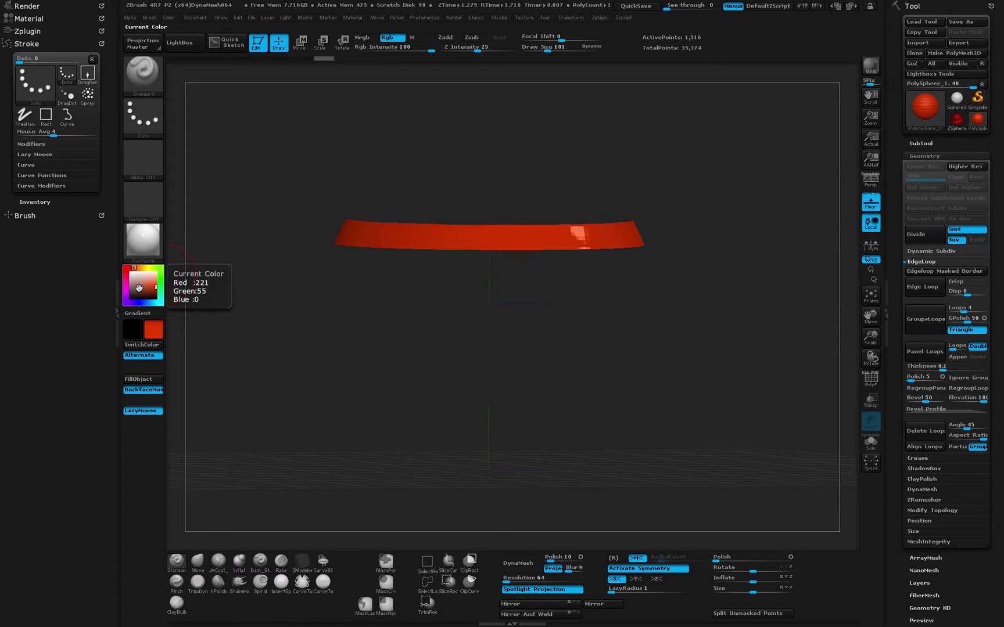
{"action": "left_click", "coordinate": [145, 265]}
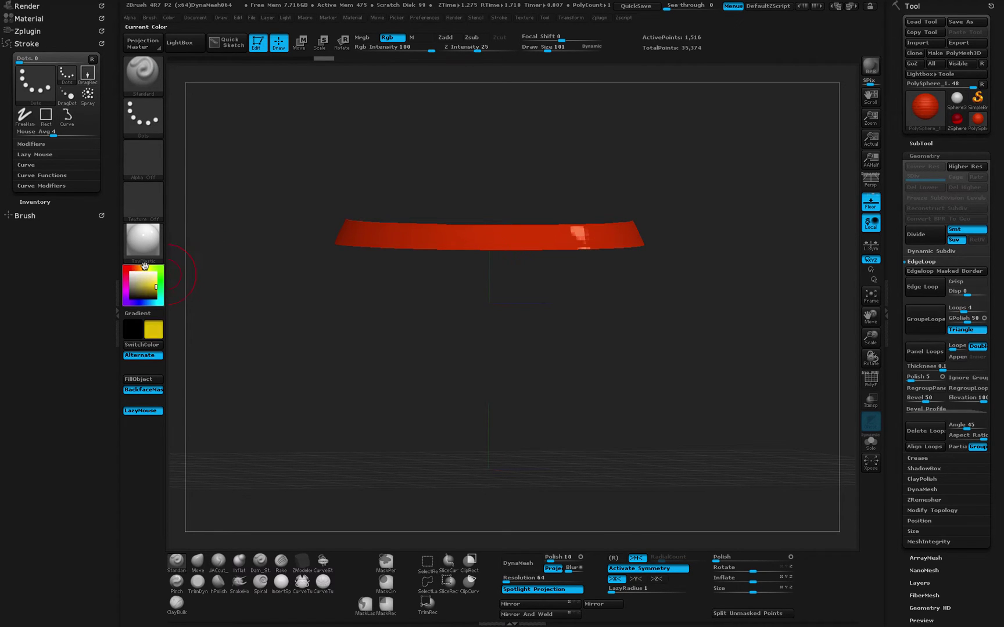
{"action": "left_click", "coordinate": [143, 266]}
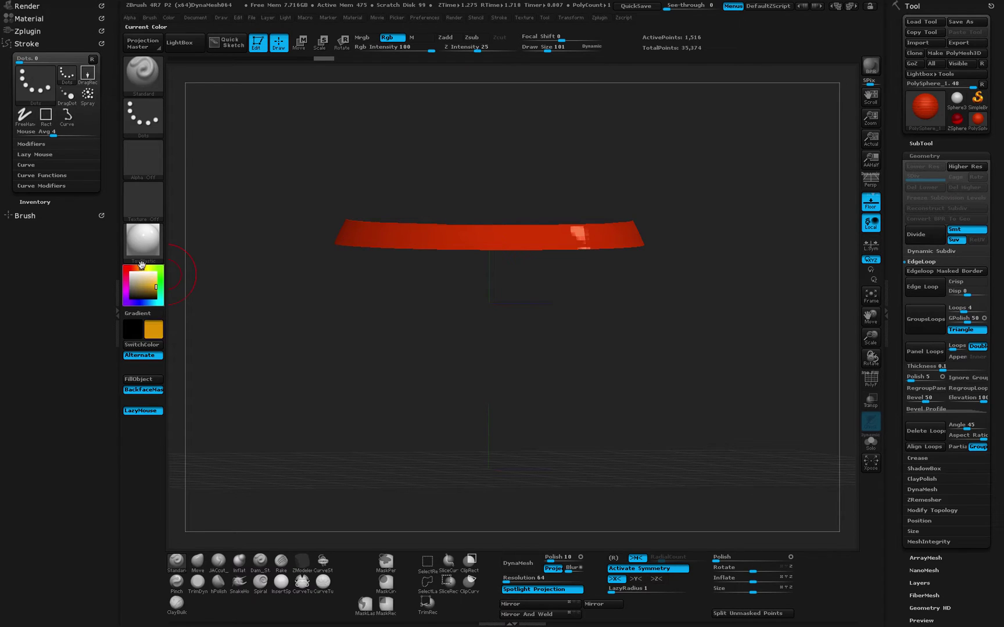
{"action": "left_click", "coordinate": [139, 379]}
{"action": "left_click", "coordinate": [242, 185], "text": "ctrl+shift"}
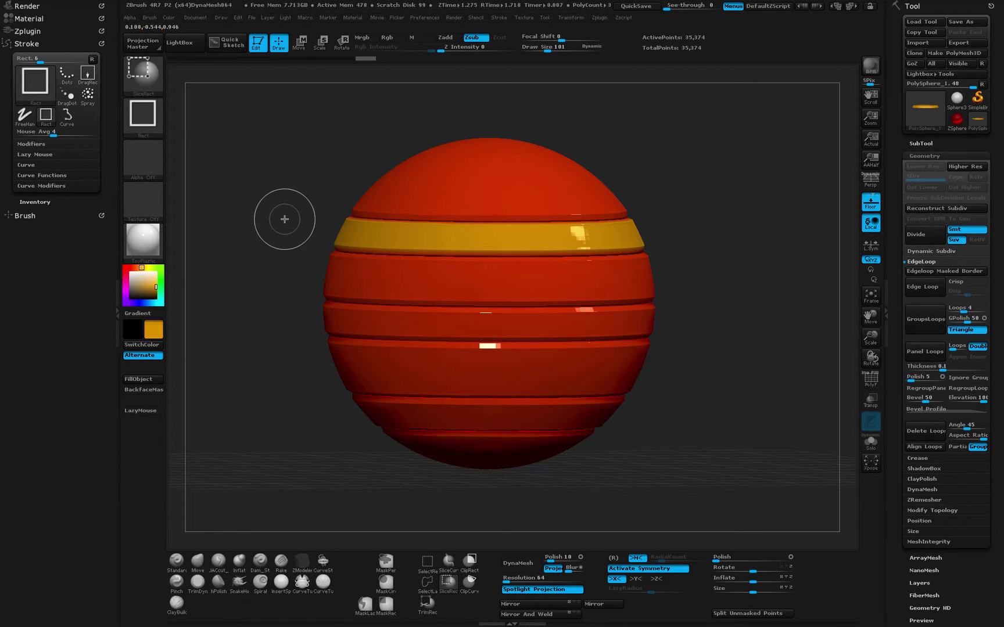
{"action": "key", "text": "ctrl+shift"}
{"action": "left_click_drag", "start_coordinate": [284, 220], "coordinate": [283, 233]}
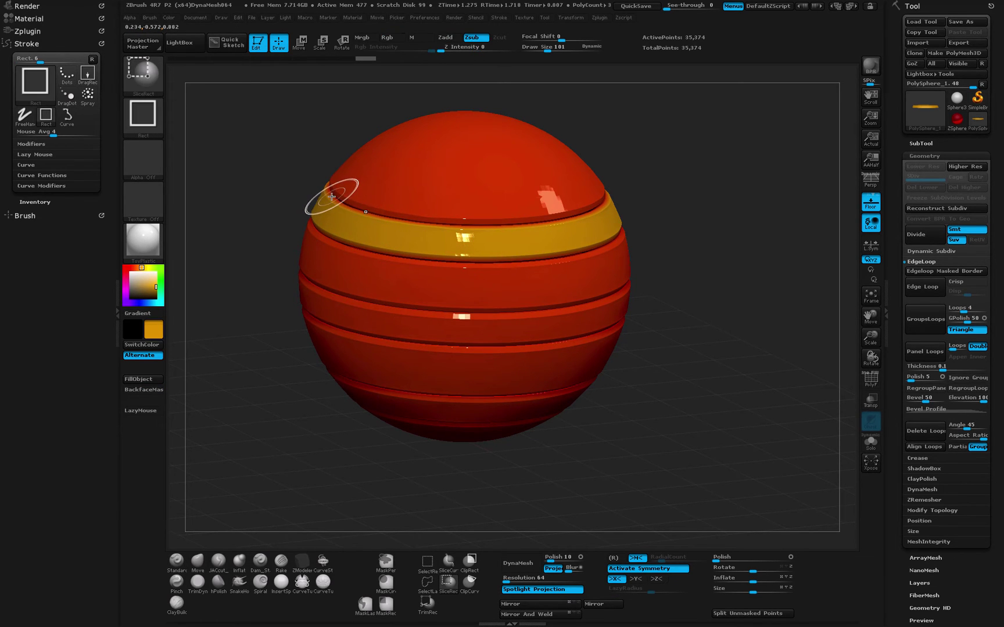
Isolate the thin ring at the upper band's edge and fill it yellow-orange
{"action": "left_click", "coordinate": [332, 199], "text": "ctrl+shift"}
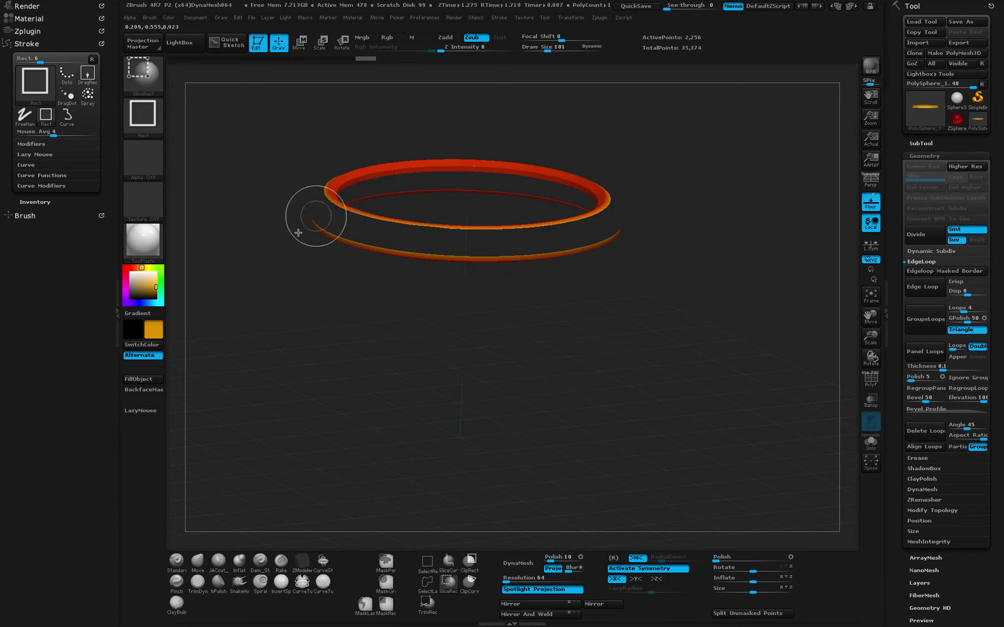
{"action": "left_click", "coordinate": [143, 380]}
{"action": "key", "text": "ctrl+shift"}
{"action": "left_click", "coordinate": [255, 246], "text": "ctrl+shift"}
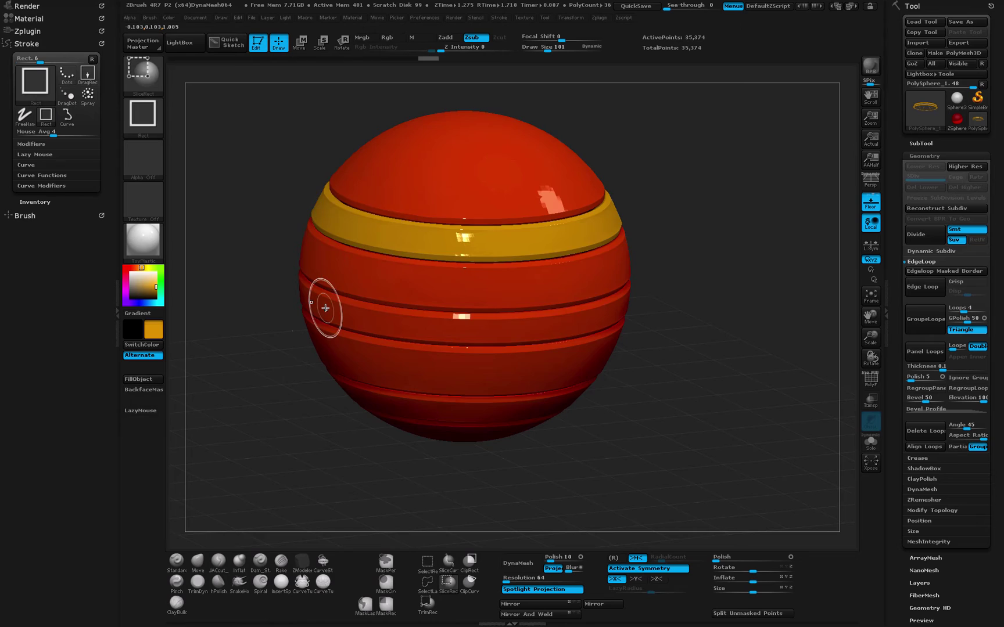
Isolate the middle red band and fill it yellow-orange, then show all
{"action": "left_click", "coordinate": [325, 299], "text": "ctrl+shift"}
{"action": "left_click", "coordinate": [143, 379]}
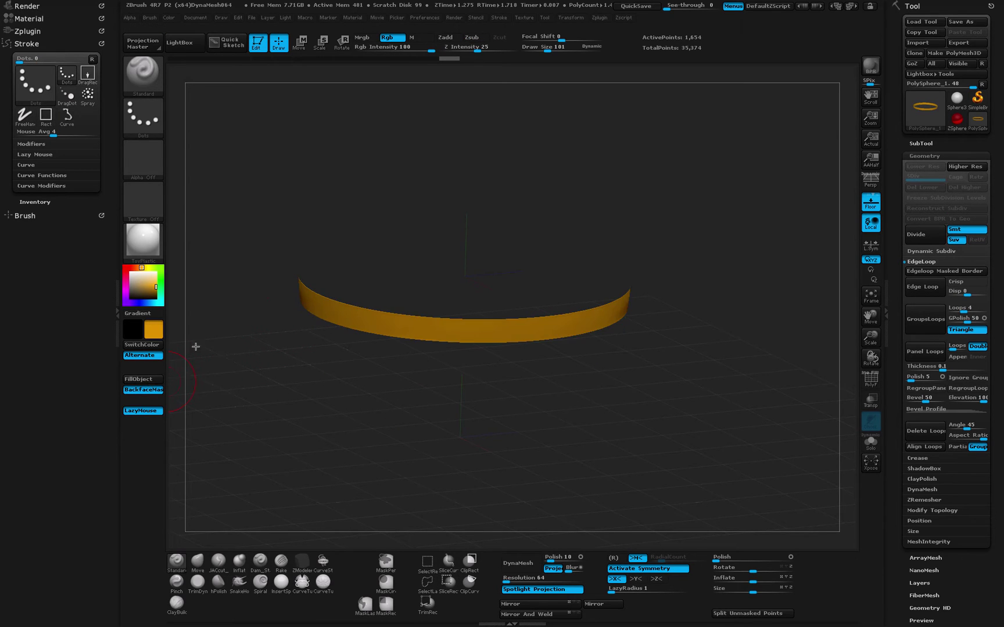
{"action": "key", "text": "ctrl+shift"}
{"action": "left_click", "coordinate": [233, 174], "text": "ctrl+shift"}
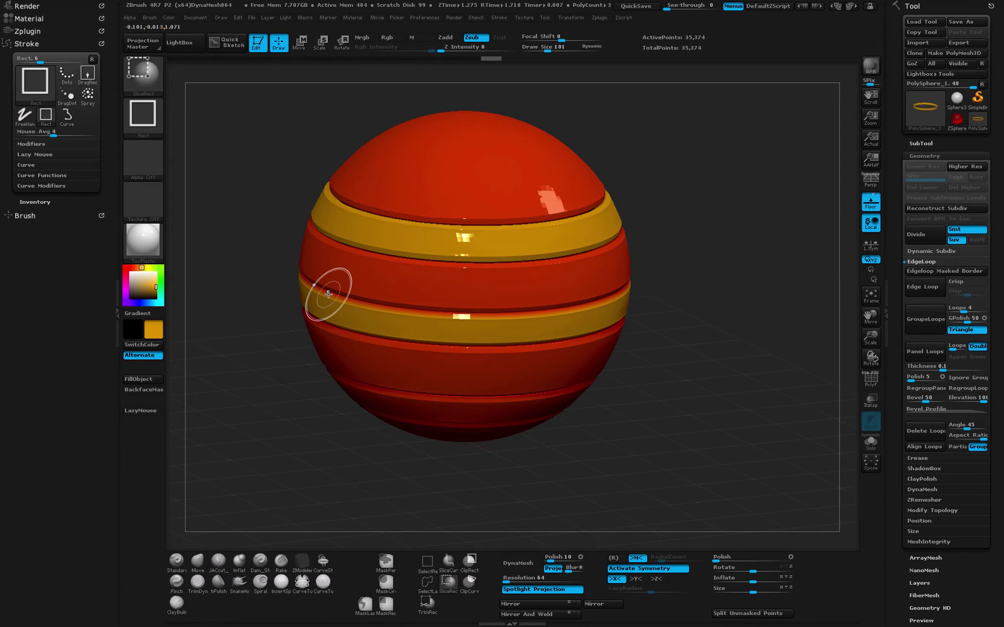
Fill the lower band and its edge ring yellow-orange, then reveal the whole striped sphere
{"action": "left_click", "coordinate": [395, 312], "text": "ctrl+shift"}
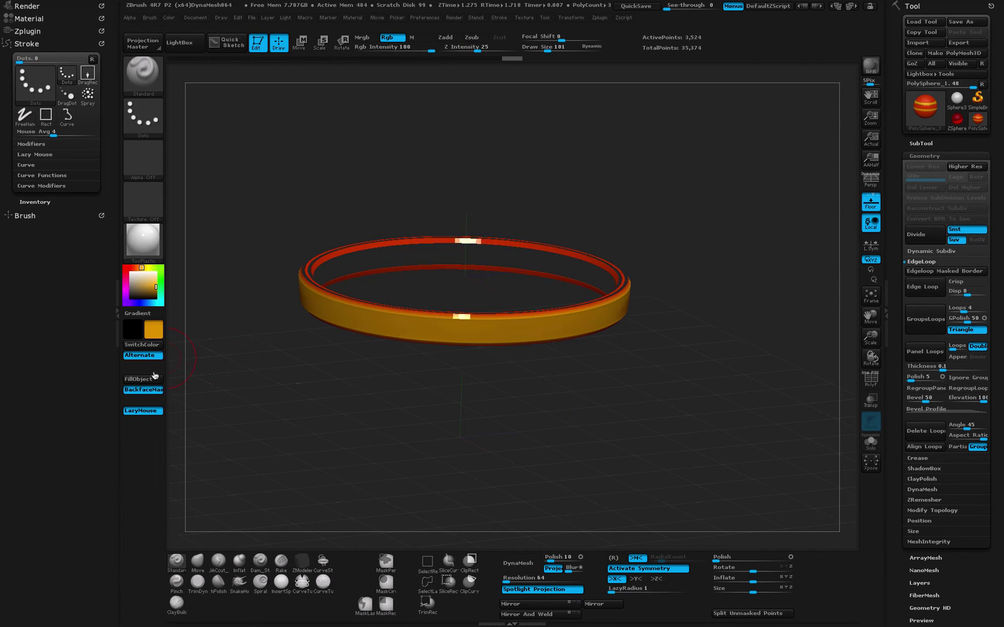
{"action": "left_click", "coordinate": [143, 389]}
{"action": "left_click", "coordinate": [211, 233], "text": "ctrl+shift"}
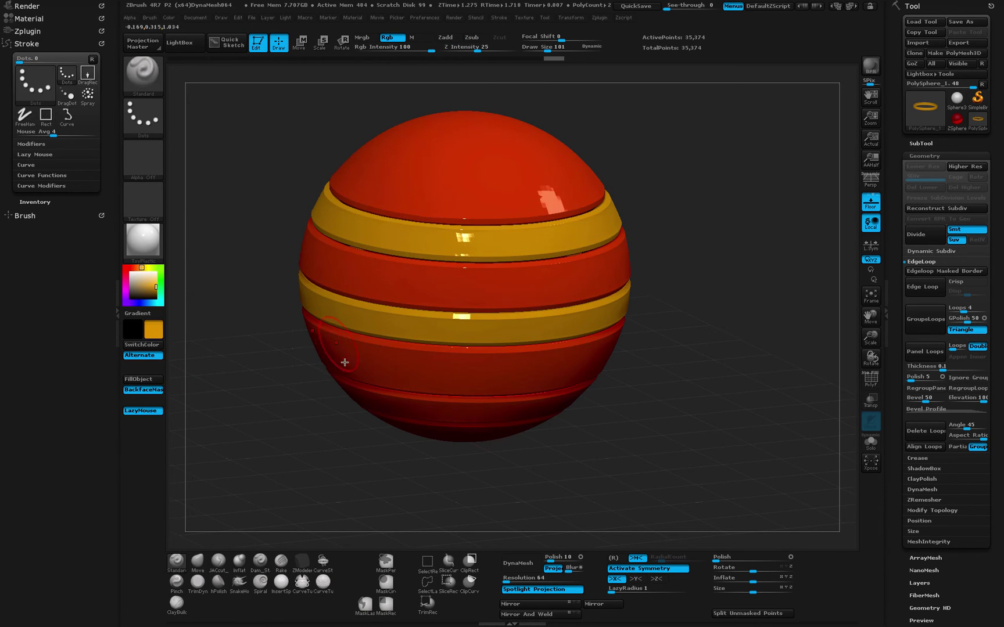
{"action": "left_click", "coordinate": [387, 406], "text": "ctrl+shift"}
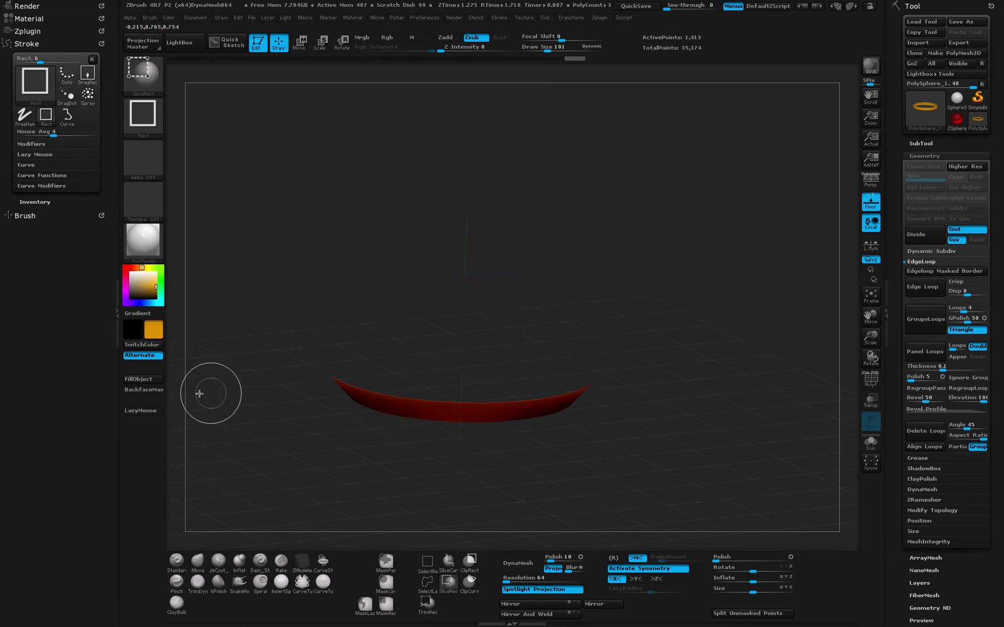
{"action": "left_click", "coordinate": [144, 380]}
{"action": "left_click", "coordinate": [262, 376], "text": "ctrl+shift"}
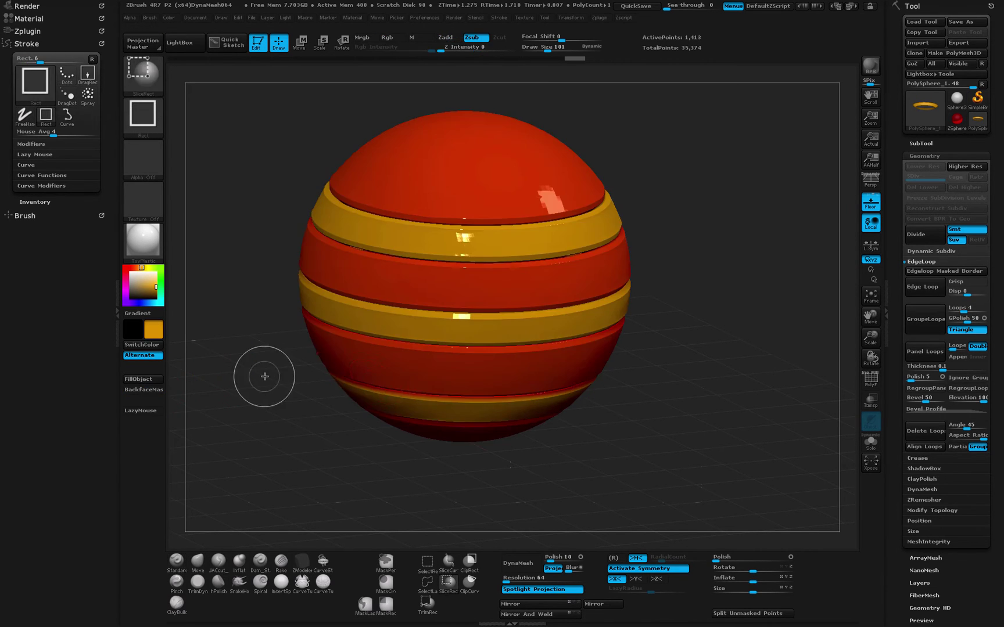
{"action": "left_click", "coordinate": [383, 394], "text": "ctrl+shift"}
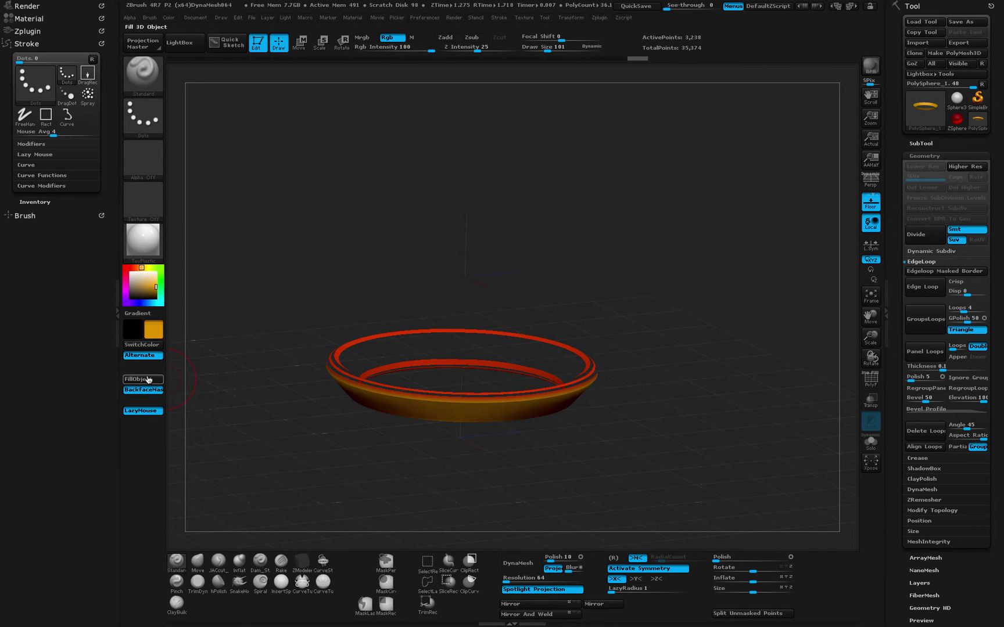
{"action": "left_click", "coordinate": [235, 309], "text": "ctrl+shift"}
{"action": "left_click_drag", "start_coordinate": [722, 345], "coordinate": [727, 391]}
{"action": "left_click", "coordinate": [871, 380]}
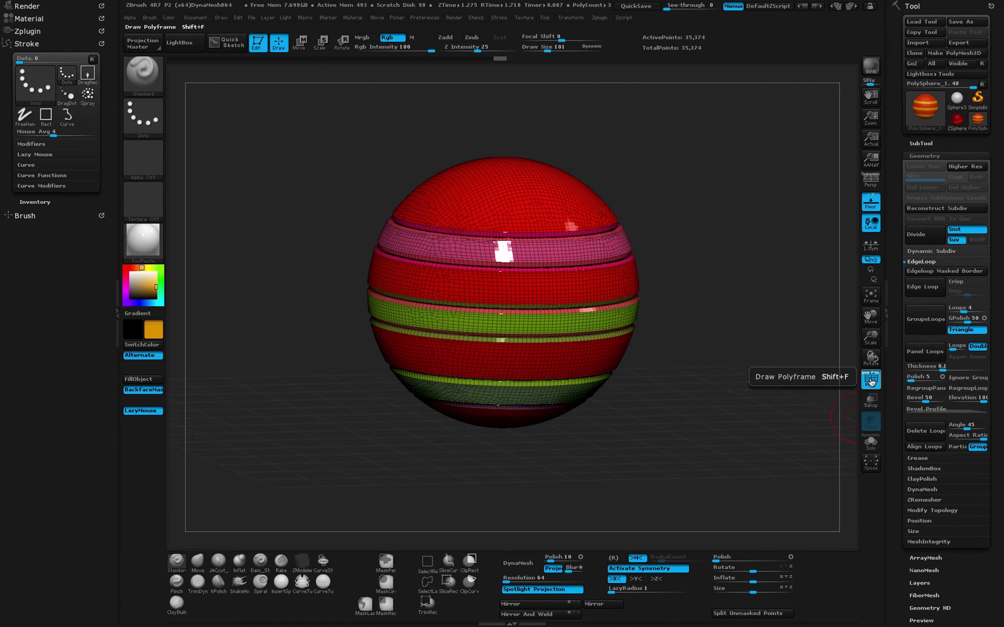
{"action": "left_click", "coordinate": [871, 381]}
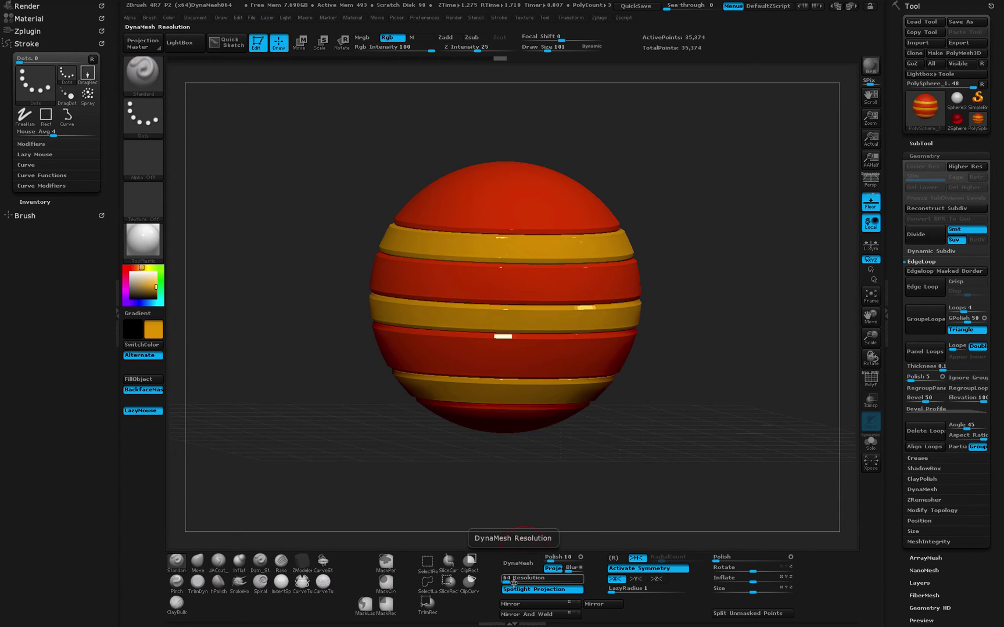
{"action": "left_click_drag", "start_coordinate": [558, 500], "coordinate": [562, 447], "text": "ctrl"}
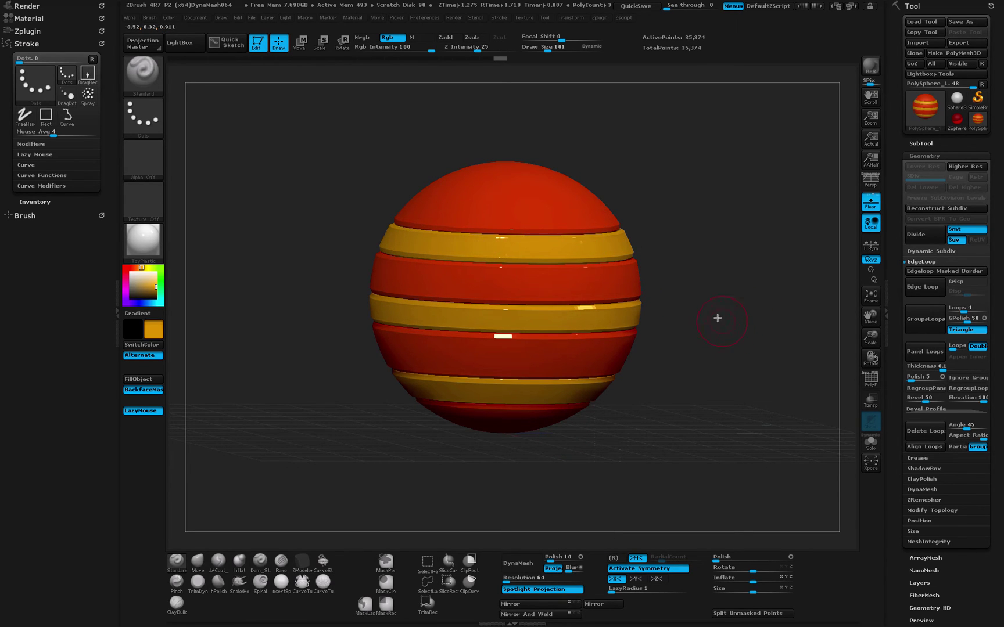
{"action": "left_click_drag", "start_coordinate": [729, 325], "coordinate": [724, 329], "text": "alt"}
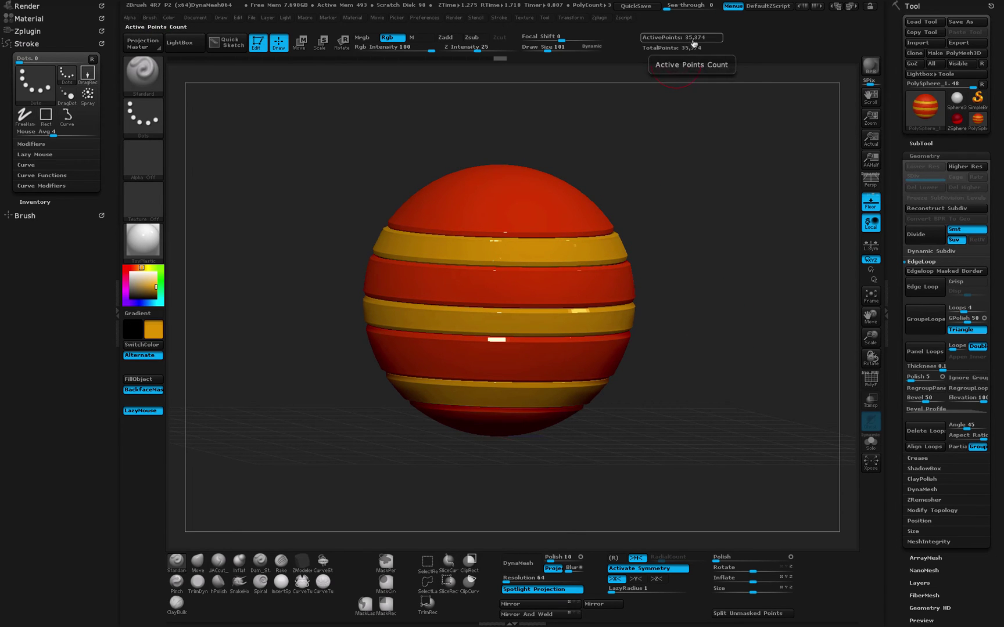
{"action": "left_click_drag", "start_coordinate": [724, 270], "coordinate": [726, 280], "text": "alt"}
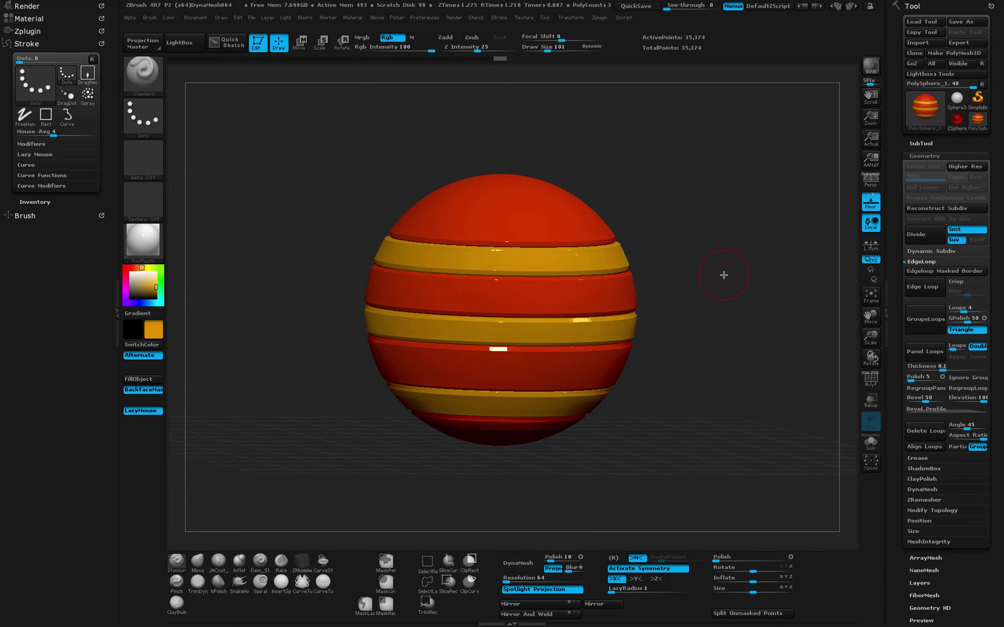
Subdivide the striped sphere once to 142,972 points, check its wireframe, and render a BPR preview with shadow
{"action": "key", "text": "ctrl+d"}
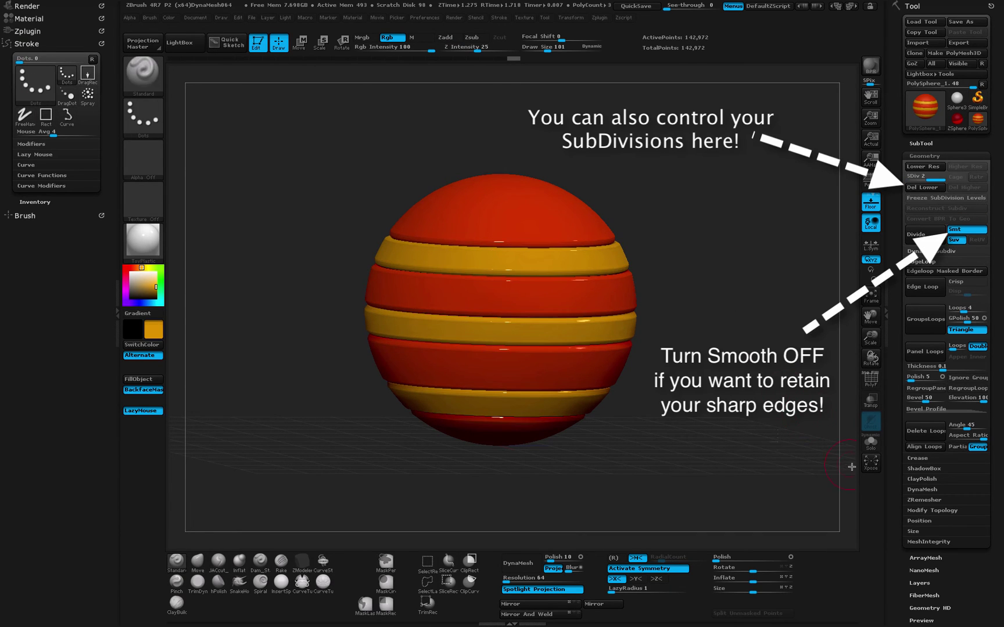
{"action": "left_click", "coordinate": [870, 379]}
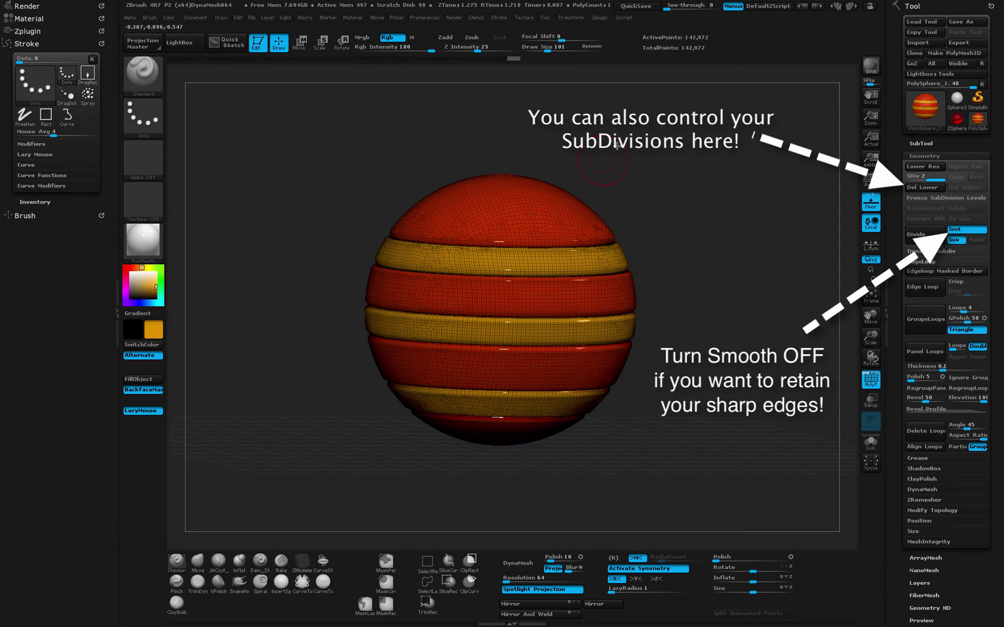
{"action": "left_click", "coordinate": [870, 379]}
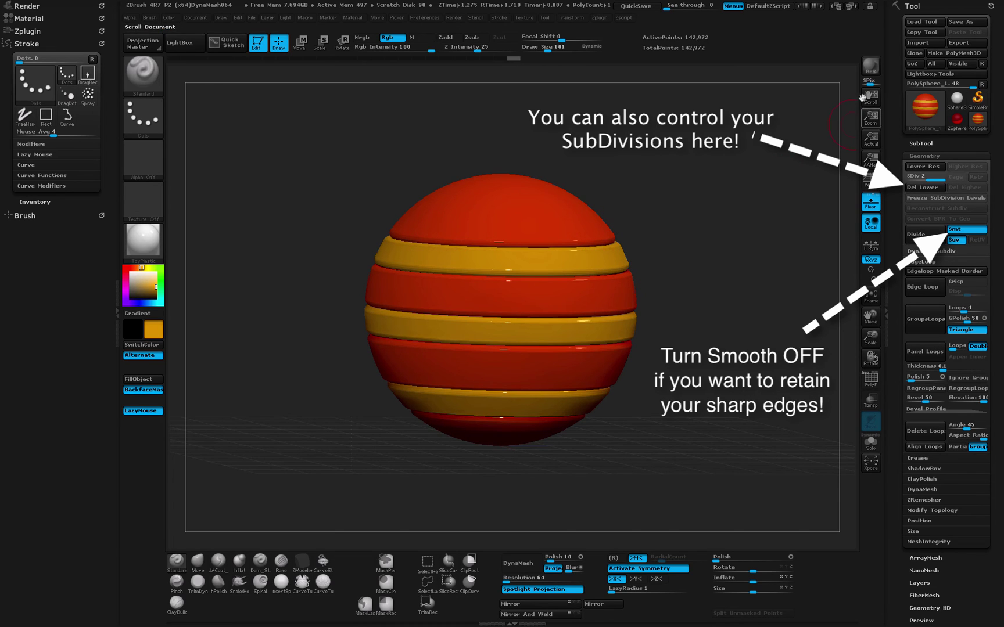
{"action": "left_click", "coordinate": [870, 67]}
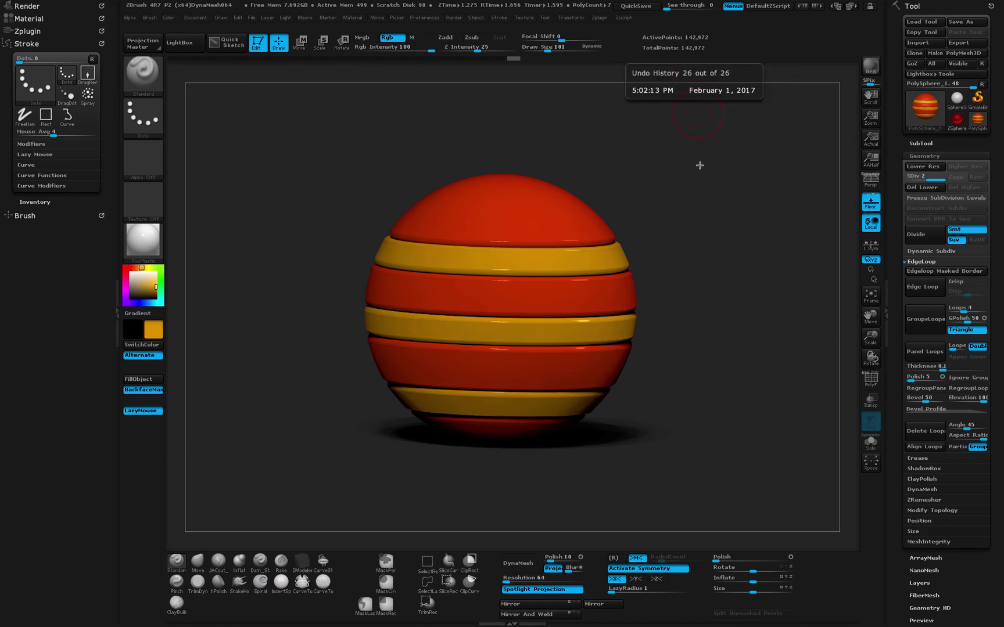
Subdivide the sphere twice more, reaching SDiv 4 with 2.287 million points
{"action": "left_click_drag", "start_coordinate": [699, 166], "coordinate": [694, 129]}
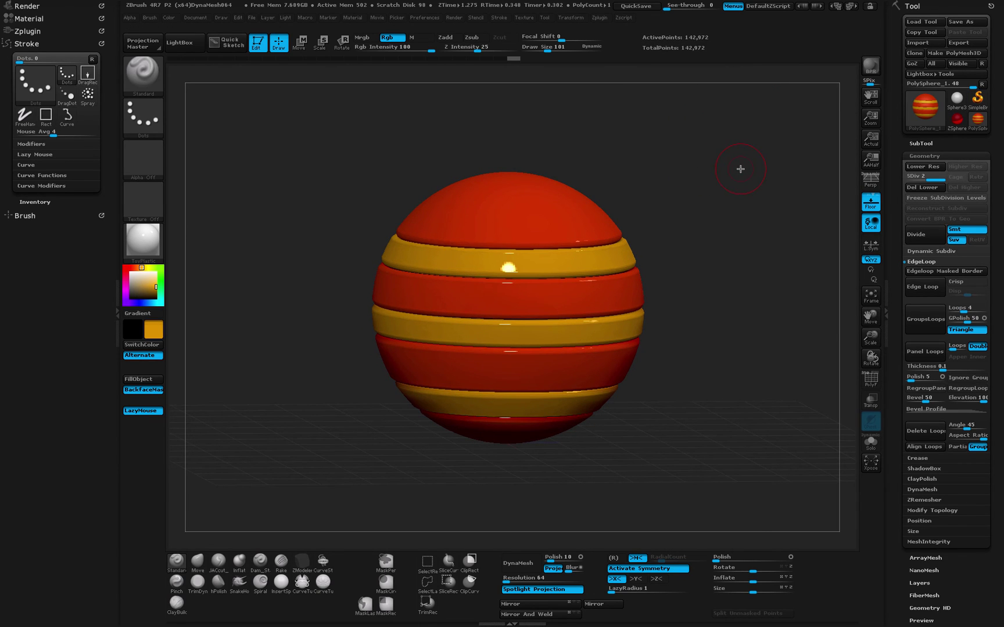
{"action": "key", "text": "ctrl+d"}
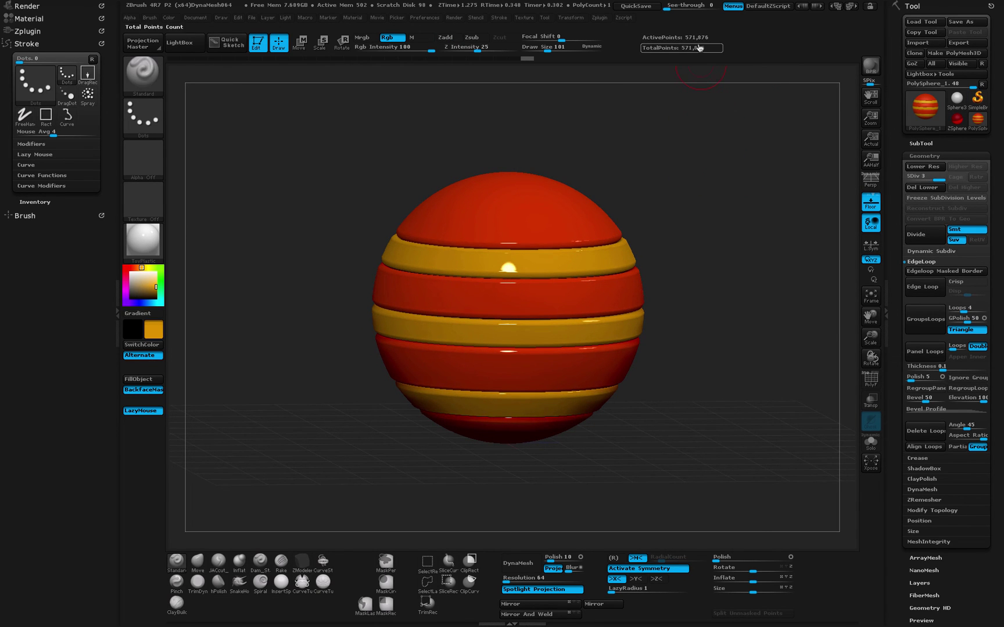
{"action": "key", "text": "ctrl+d"}
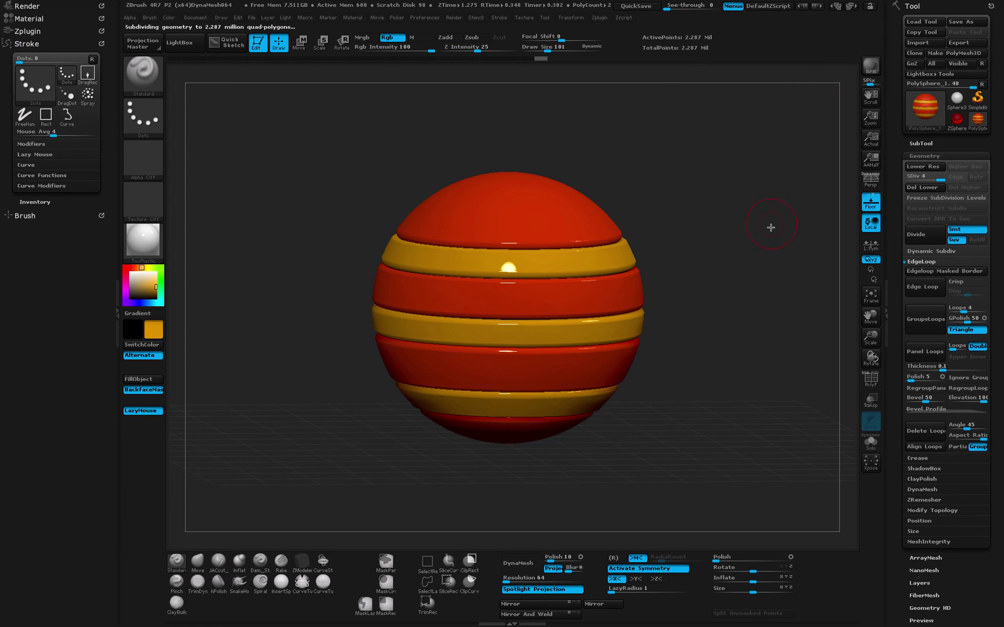
Render a BPR preview of the dense sphere and orbit it to inspect the stripes
{"action": "left_click_drag", "start_coordinate": [771, 227], "coordinate": [763, 246], "text": "alt"}
{"action": "left_click", "coordinate": [872, 68]}
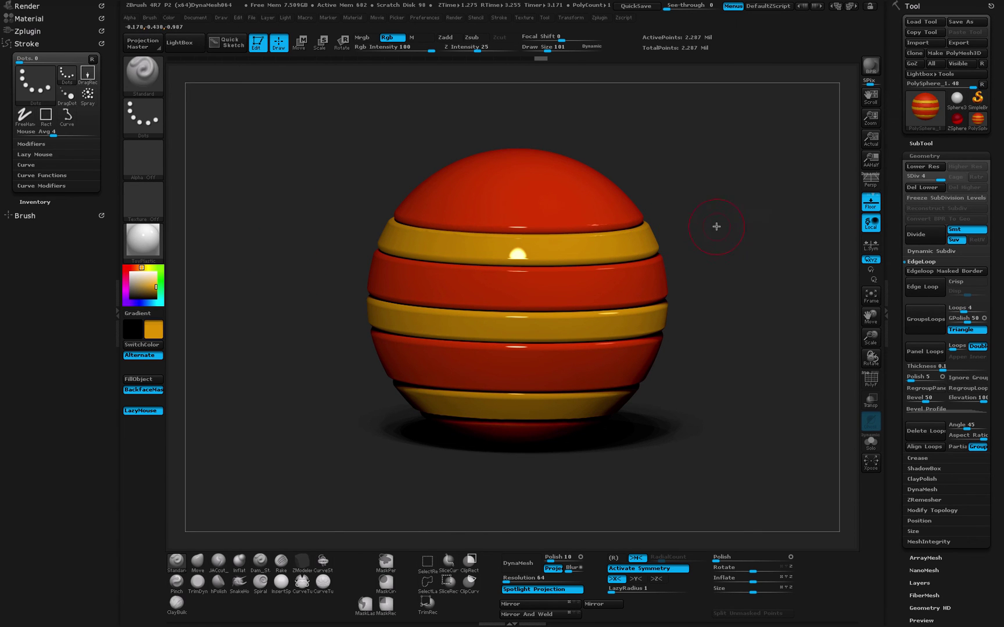
{"action": "mouse_move", "coordinate": [719, 222]}
{"action": "left_mouse_down"}
{"action": "mouse_move", "coordinate": [751, 251]}
{"action": "mouse_move", "coordinate": [740, 233]}
{"action": "mouse_move", "coordinate": [732, 271]}
{"action": "mouse_move", "coordinate": [730, 261]}
{"action": "left_mouse_up"}
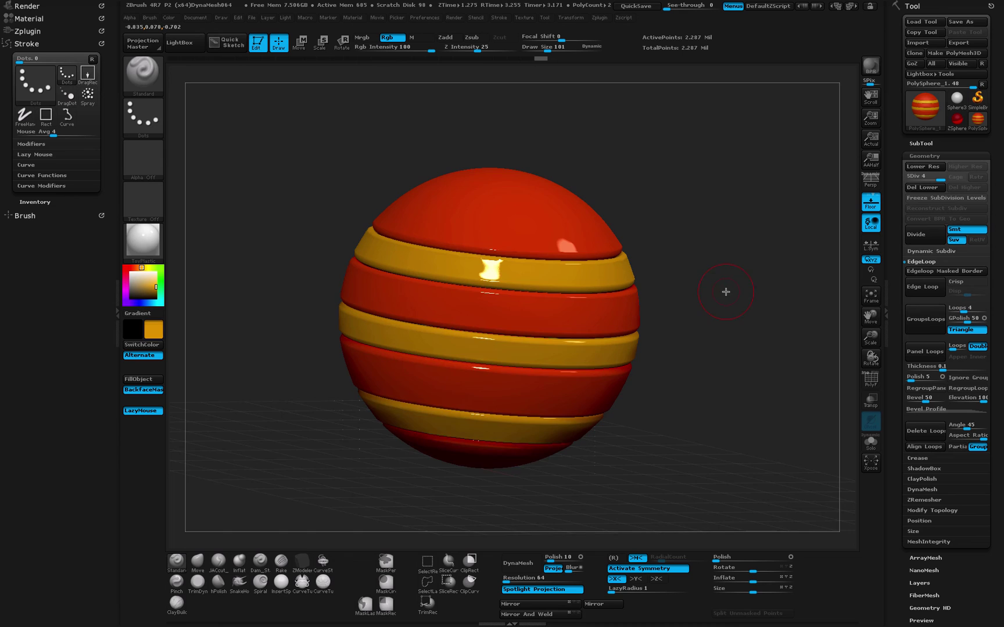
{"action": "mouse_move", "coordinate": [726, 291]}
{"action": "left_mouse_down"}
{"action": "mouse_move", "coordinate": [724, 316]}
{"action": "mouse_move", "coordinate": [742, 311]}
{"action": "mouse_move", "coordinate": [742, 281]}
{"action": "mouse_move", "coordinate": [720, 303]}
{"action": "left_mouse_up"}
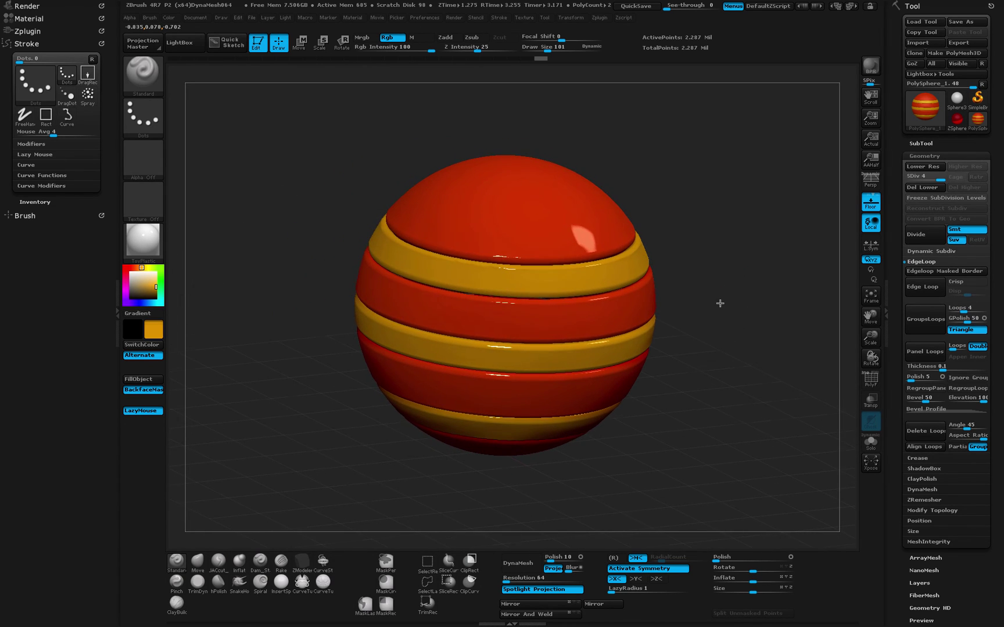